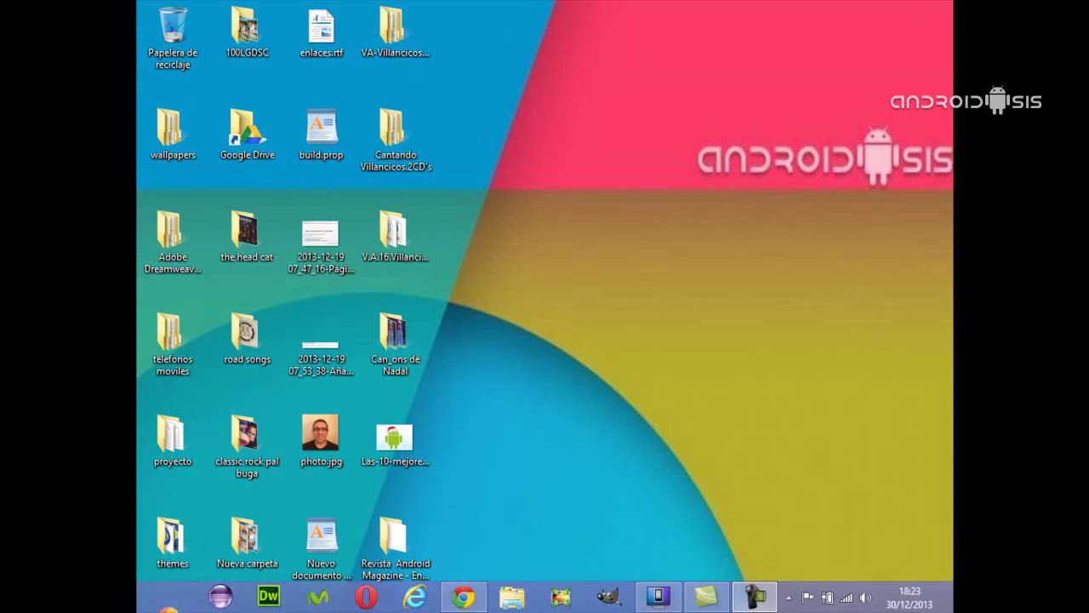
Step: Switch to Chrome and look through the AirDroid page on Google Play, from its description to the developer's other apps
{"action": "left_click", "coordinate": [657, 597]}
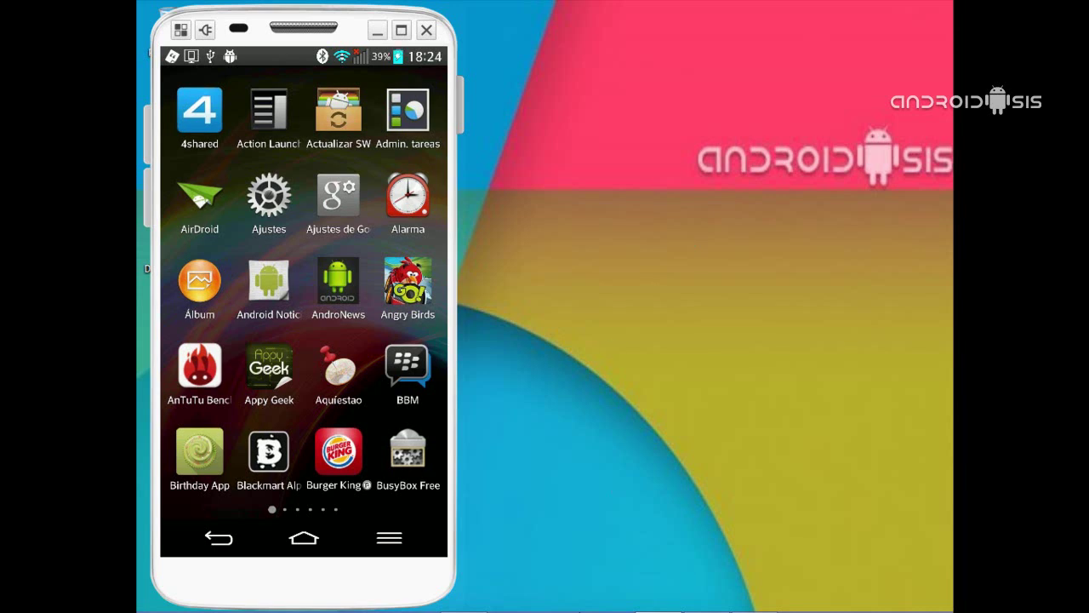
{"action": "mouse_move", "coordinate": [502, 606]}
{"action": "left_click", "coordinate": [462, 598]}
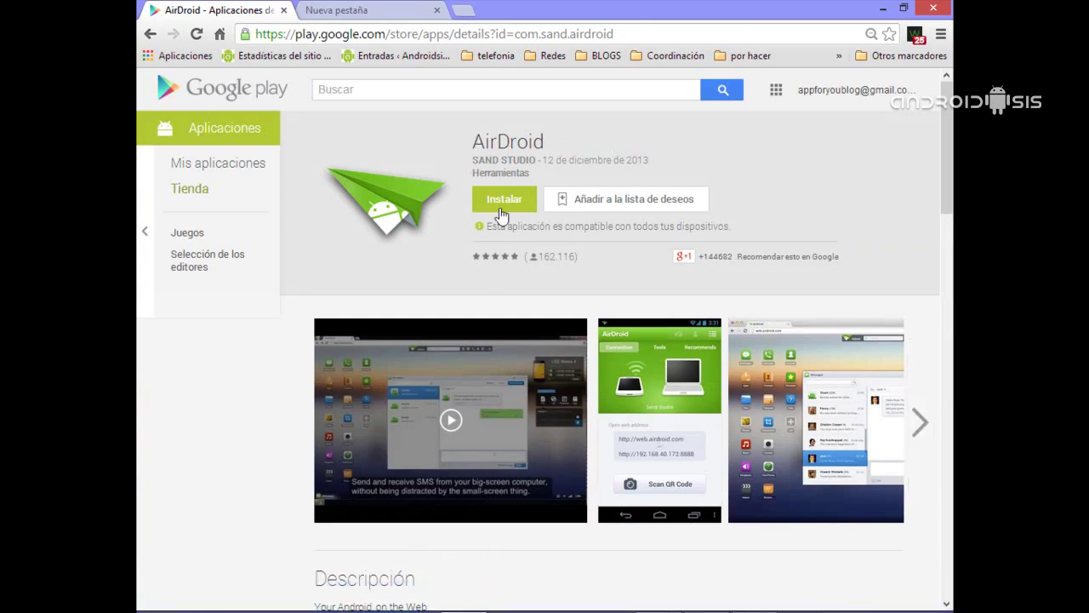
{"action": "scroll", "coordinate": [787, 347], "scroll_direction": "down", "scroll_amount": 1}
{"action": "scroll", "coordinate": [787, 347], "scroll_direction": "down", "scroll_amount": 8}
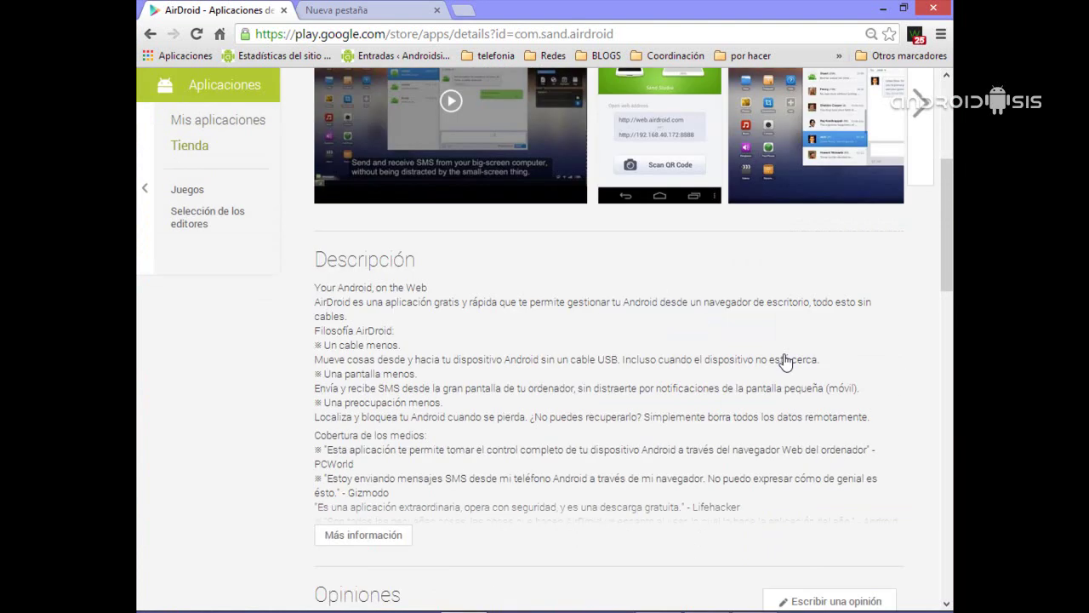
{"action": "scroll", "coordinate": [782, 367], "scroll_direction": "down", "scroll_amount": 1}
{"action": "scroll", "coordinate": [784, 371], "scroll_direction": "down", "scroll_amount": 10}
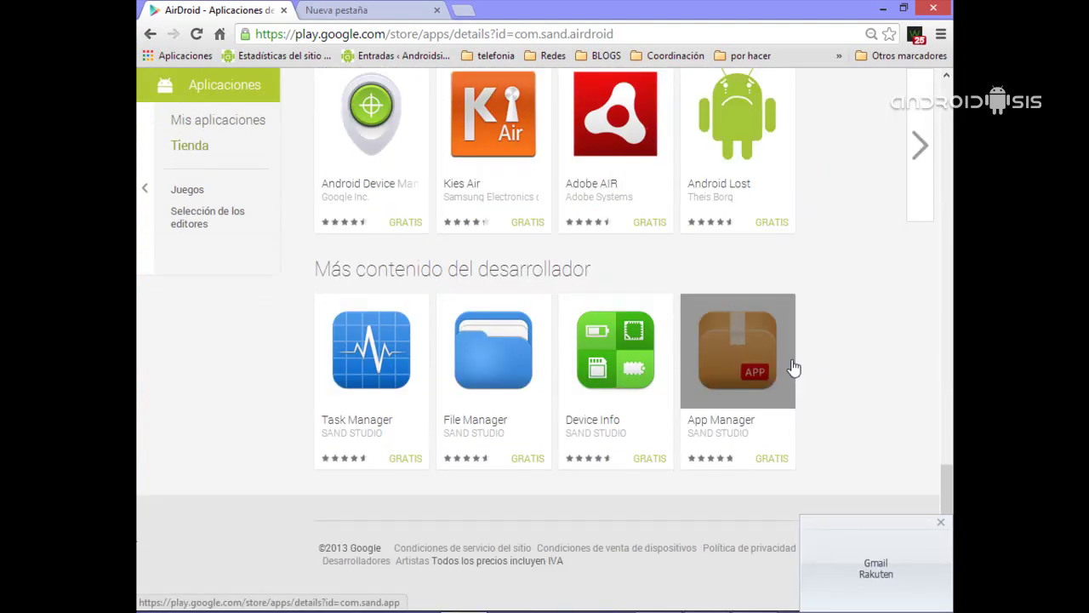
{"action": "scroll", "coordinate": [791, 367], "scroll_direction": "up", "scroll_amount": 10}
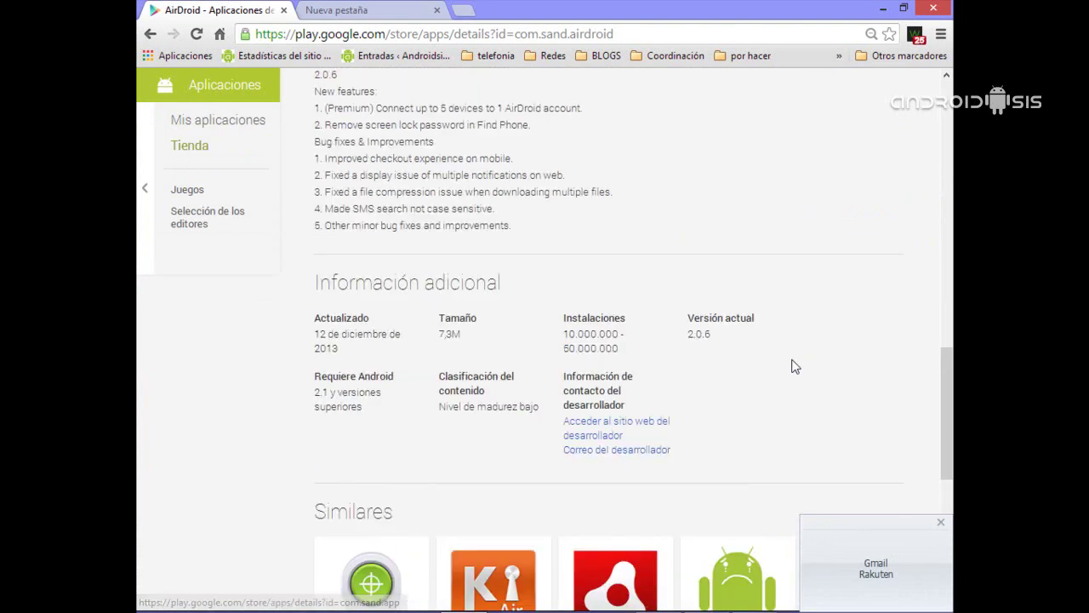
{"action": "scroll", "coordinate": [793, 357], "scroll_direction": "up", "scroll_amount": 10}
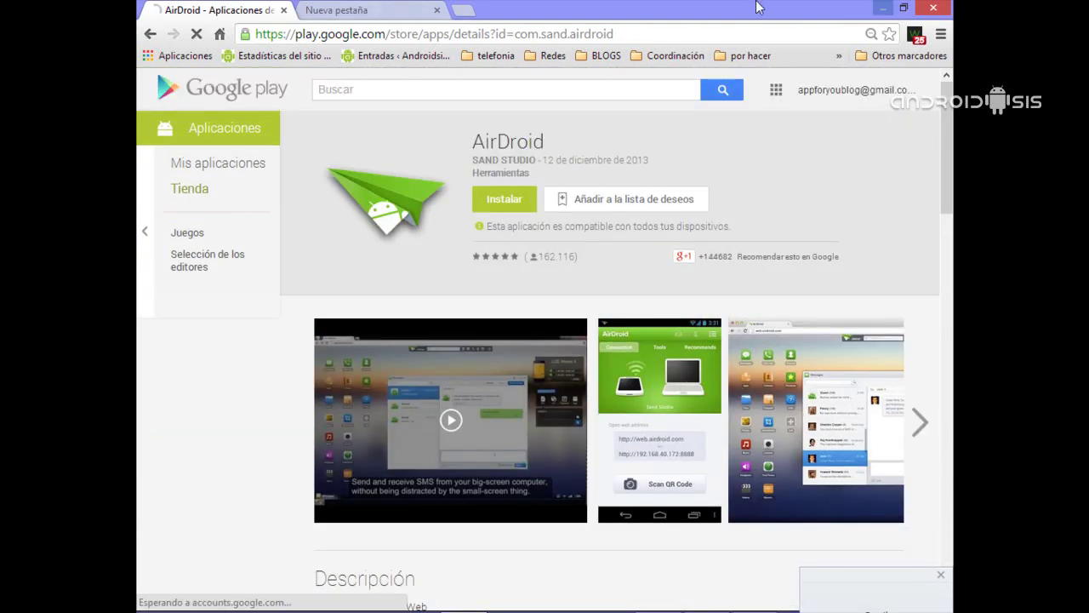
Step: Show the browser's blank tab, return to the mirrored phone, wake its screen and launch AirDroid
{"action": "left_click", "coordinate": [414, 11]}
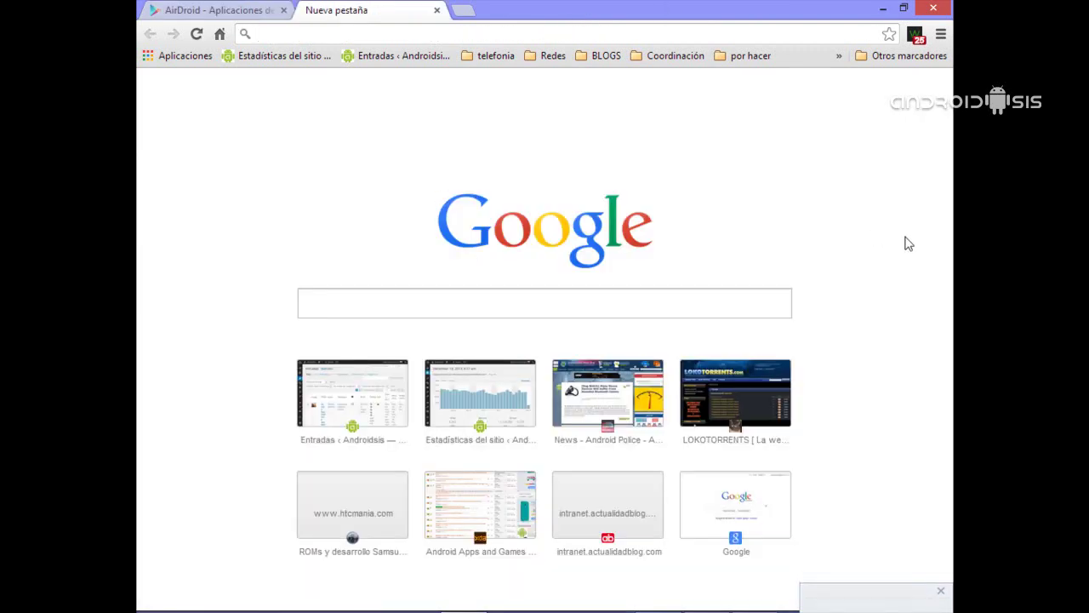
{"action": "left_click", "coordinate": [882, 9]}
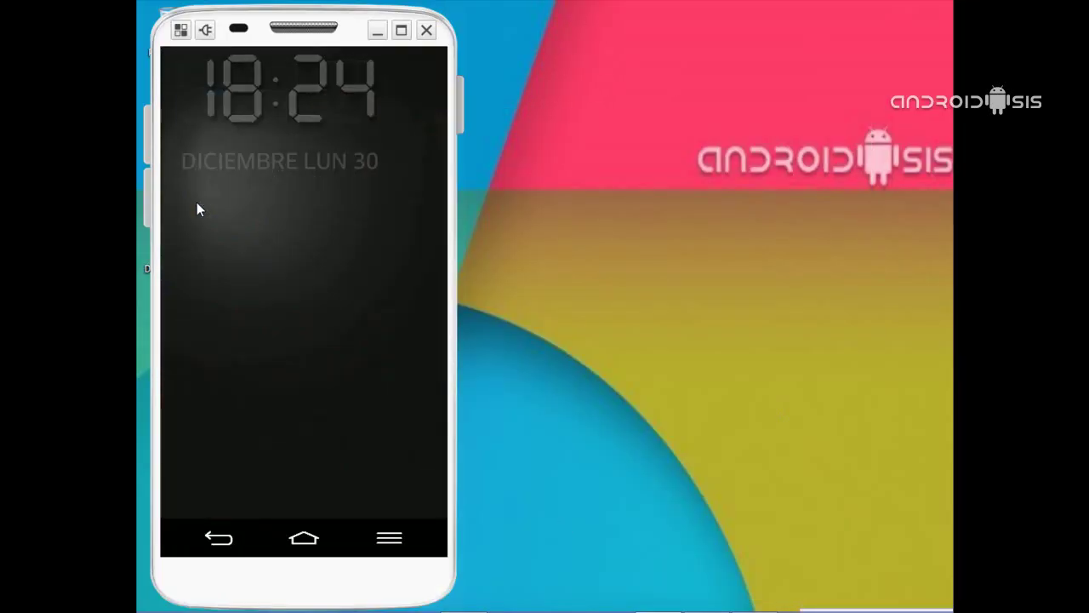
{"action": "left_click", "coordinate": [197, 204]}
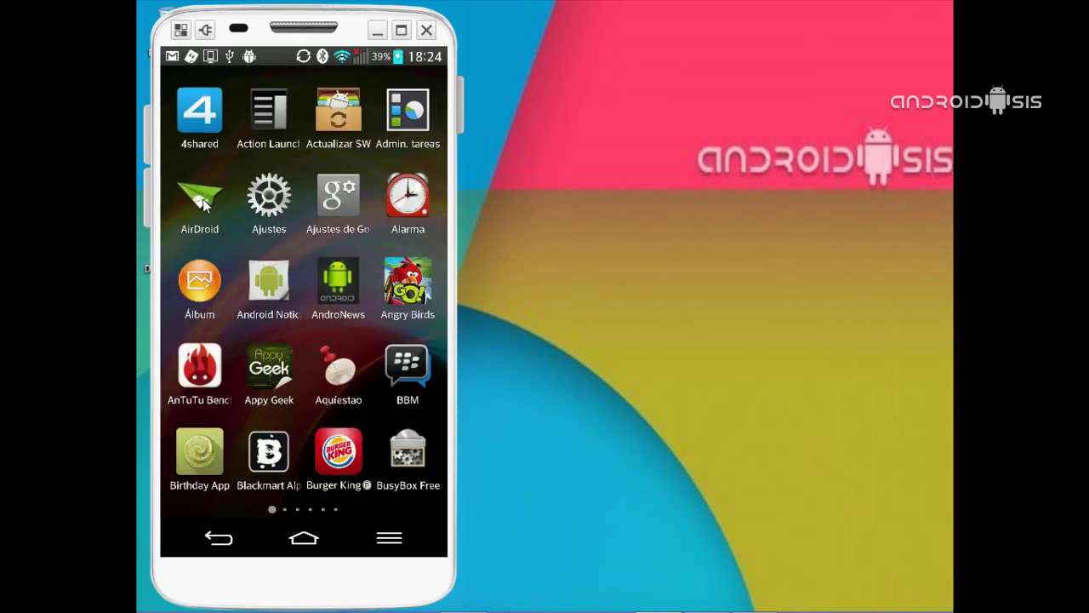
{"action": "left_click", "coordinate": [201, 201]}
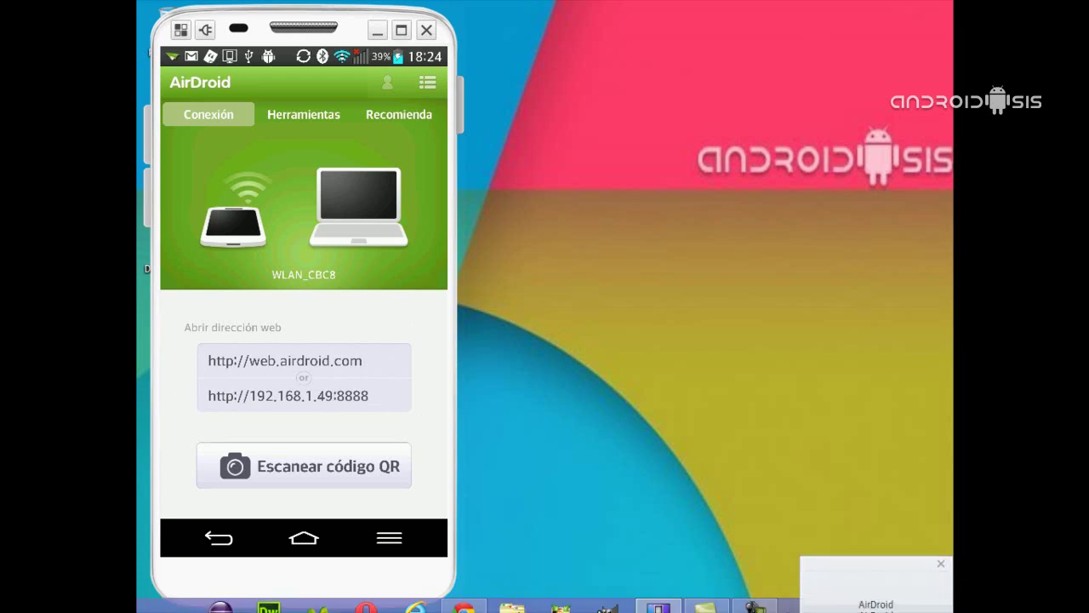
Step: Check AirDroid's local connection address on the mirrored phone and return to the blank tab in Chrome
{"action": "left_click", "coordinate": [467, 597]}
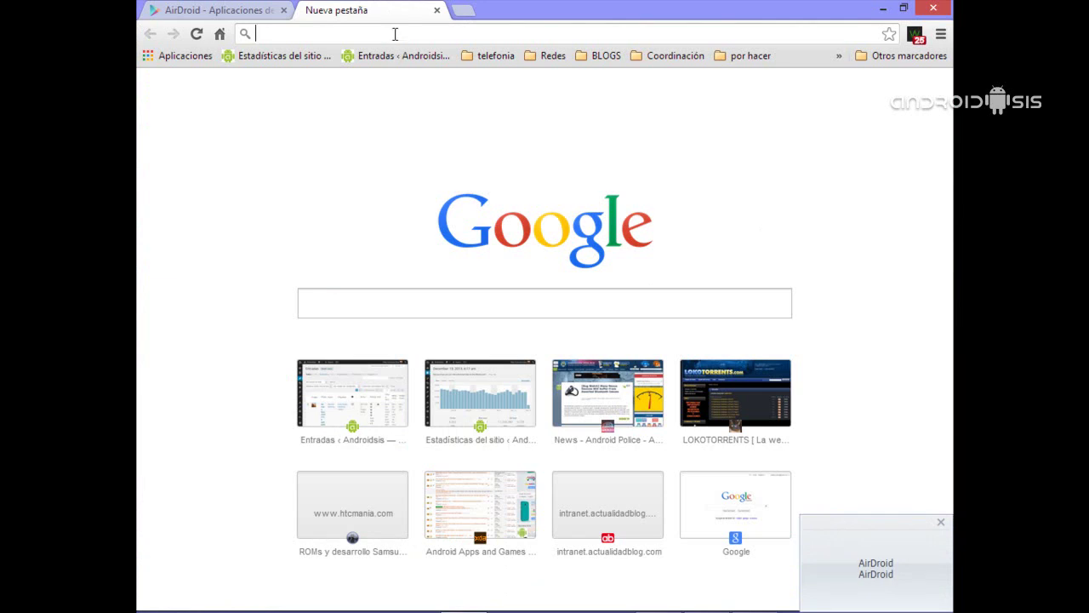
{"action": "mouse_move", "coordinate": [542, 608]}
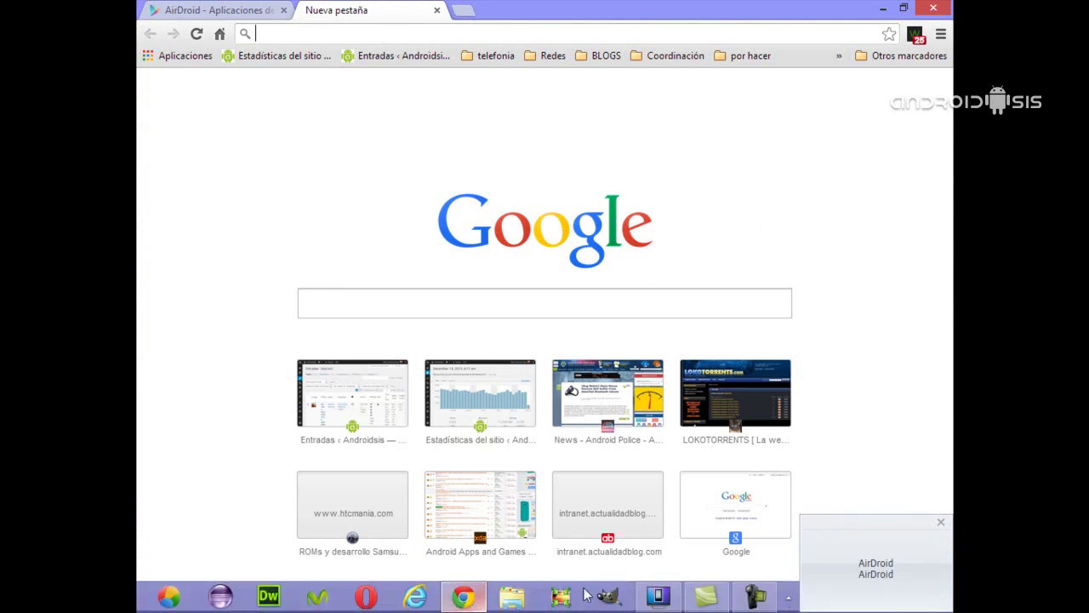
{"action": "left_click", "coordinate": [656, 598]}
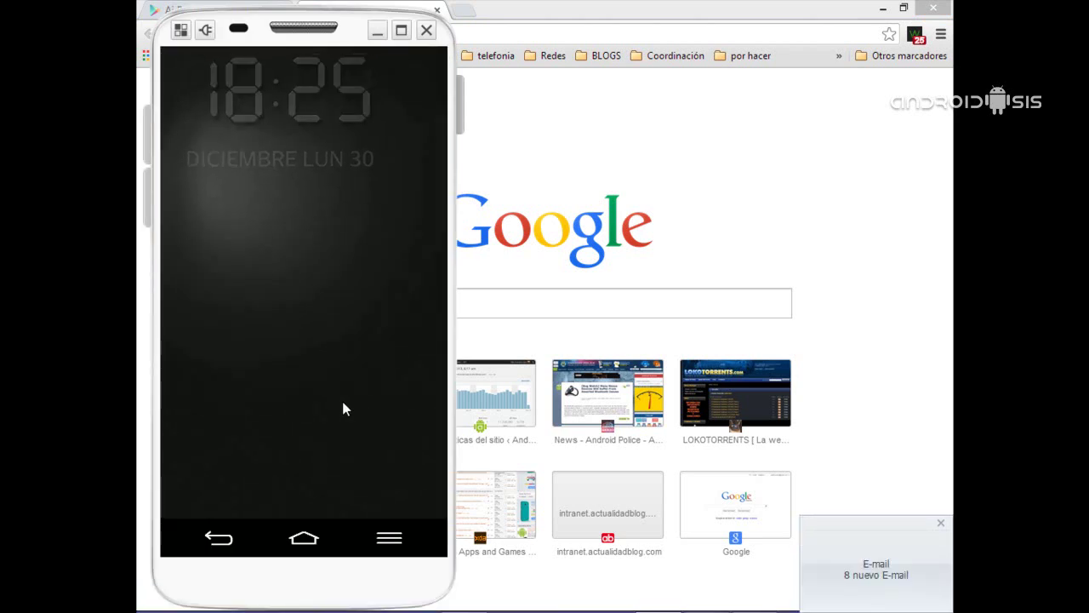
{"action": "left_click", "coordinate": [343, 402]}
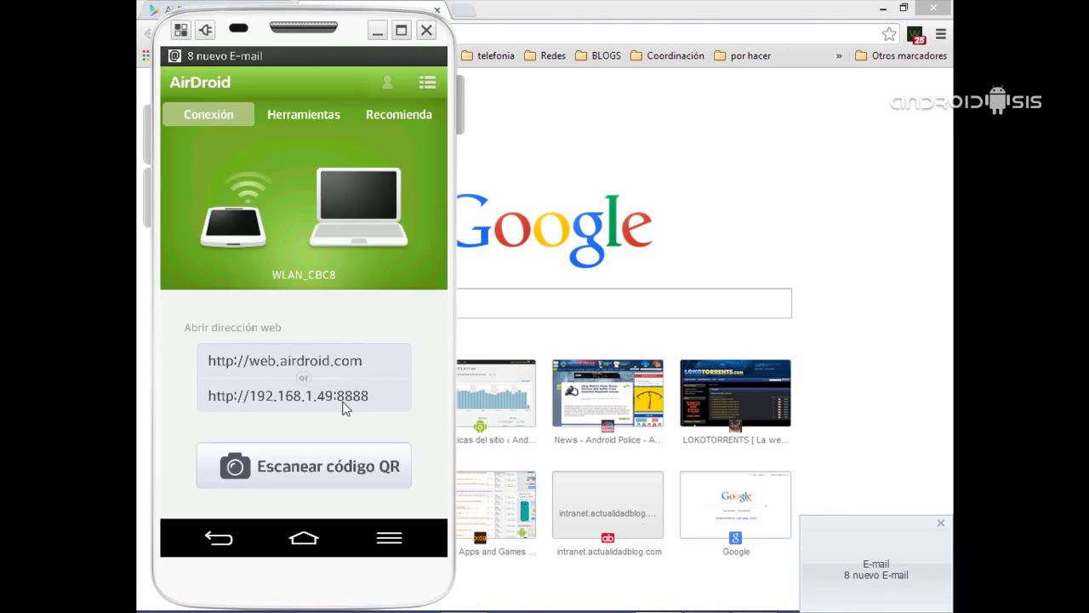
{"action": "left_click", "coordinate": [783, 209]}
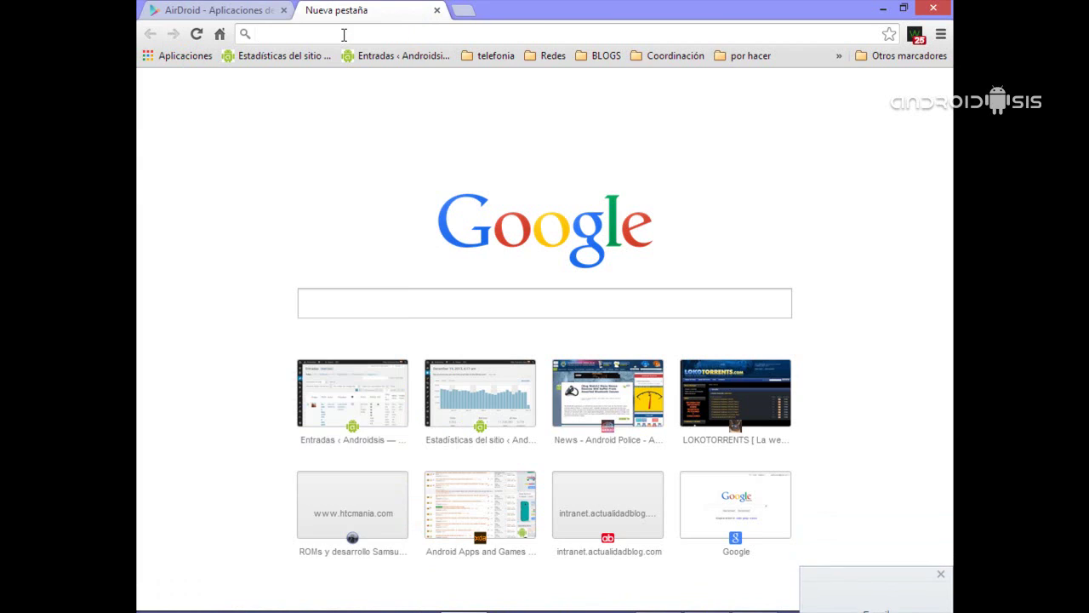
{"action": "type", "text": "h"}
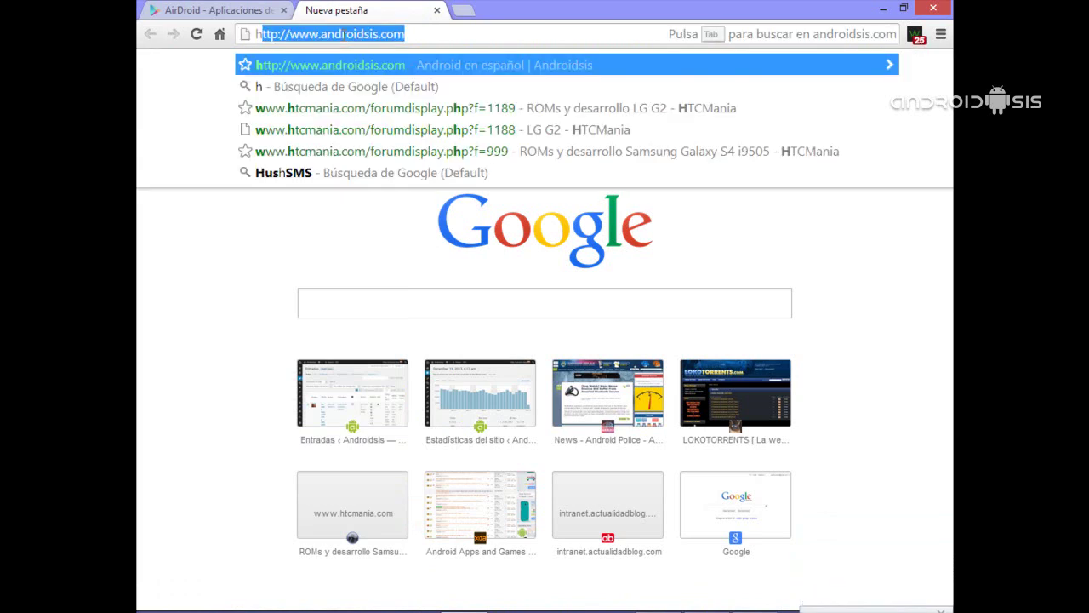
{"action": "type", "text": "ttp:"}
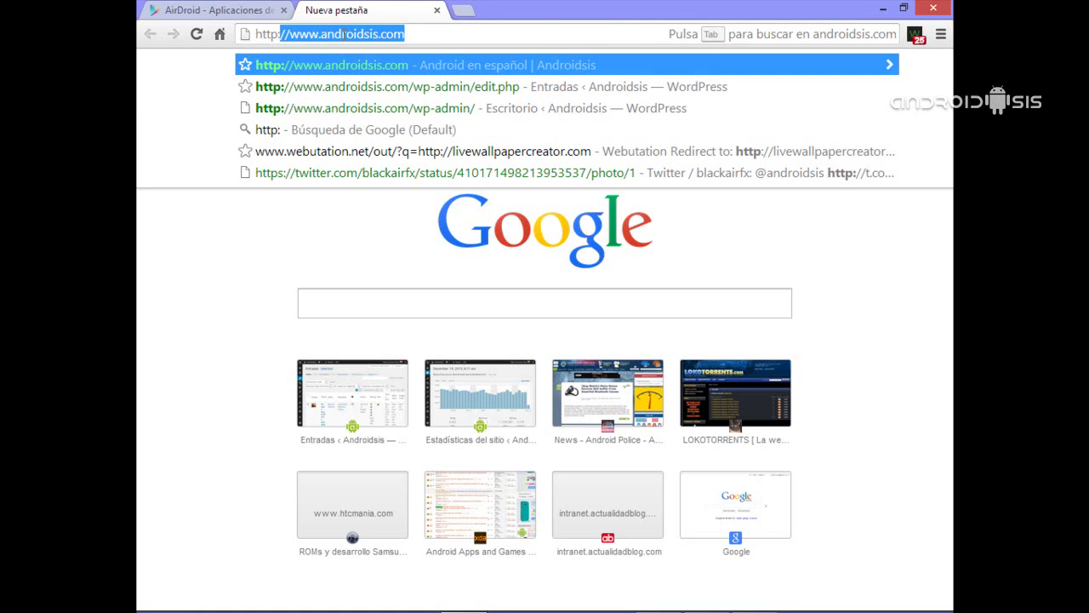
{"action": "type", "text": "//"}
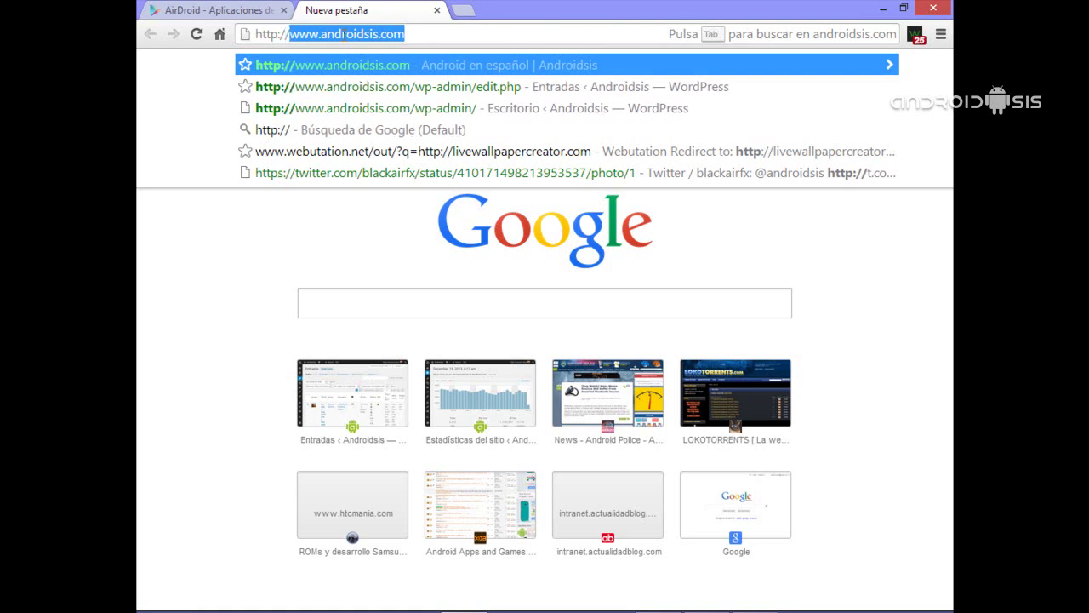
{"action": "type", "text": "1"}
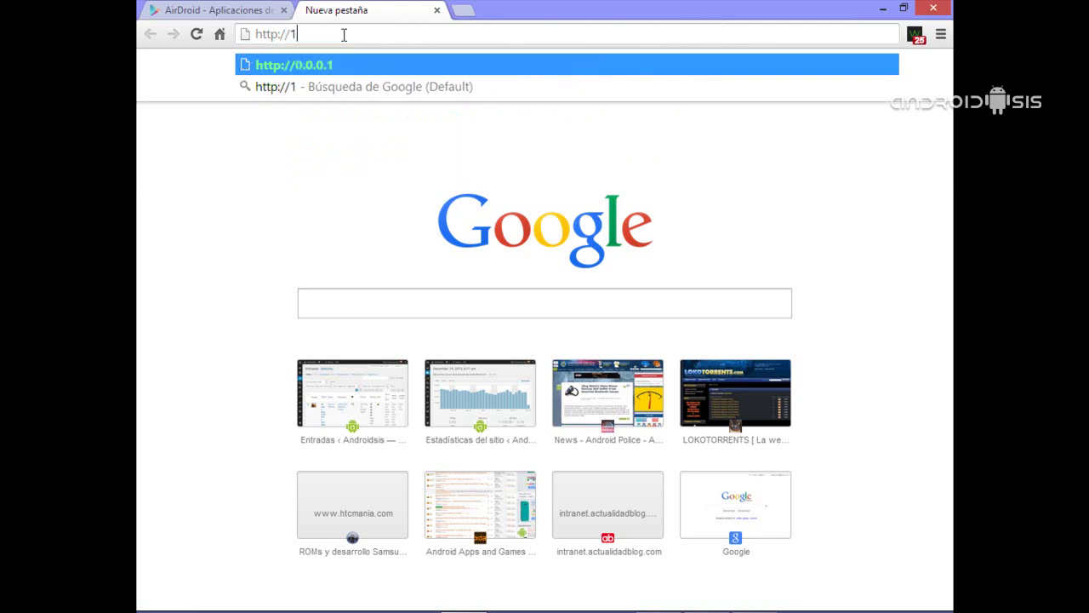
{"action": "type", "text": "98"}
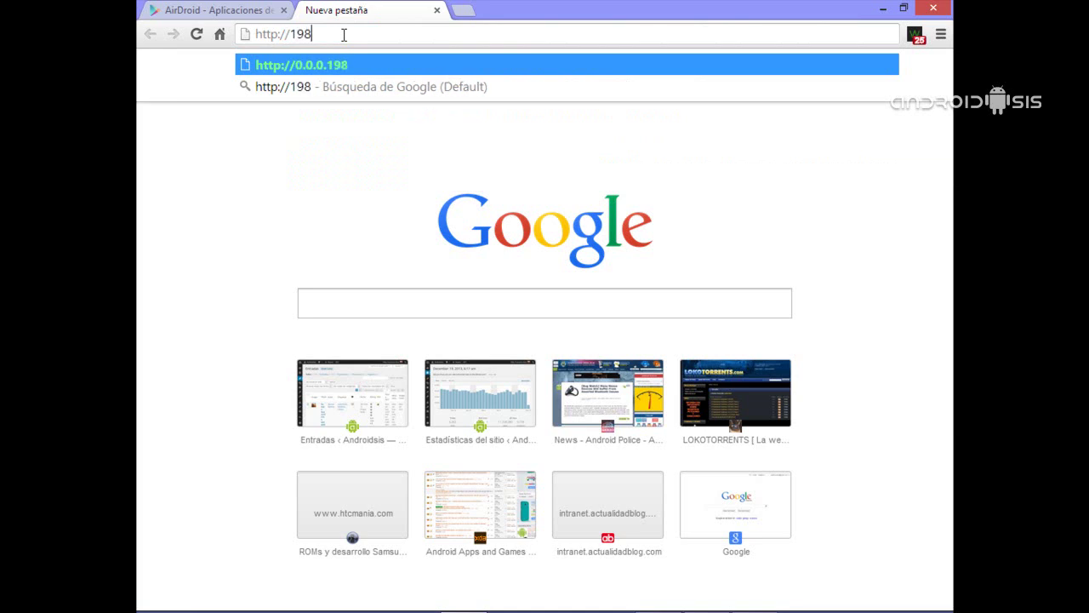
{"action": "type", "text": ".168"}
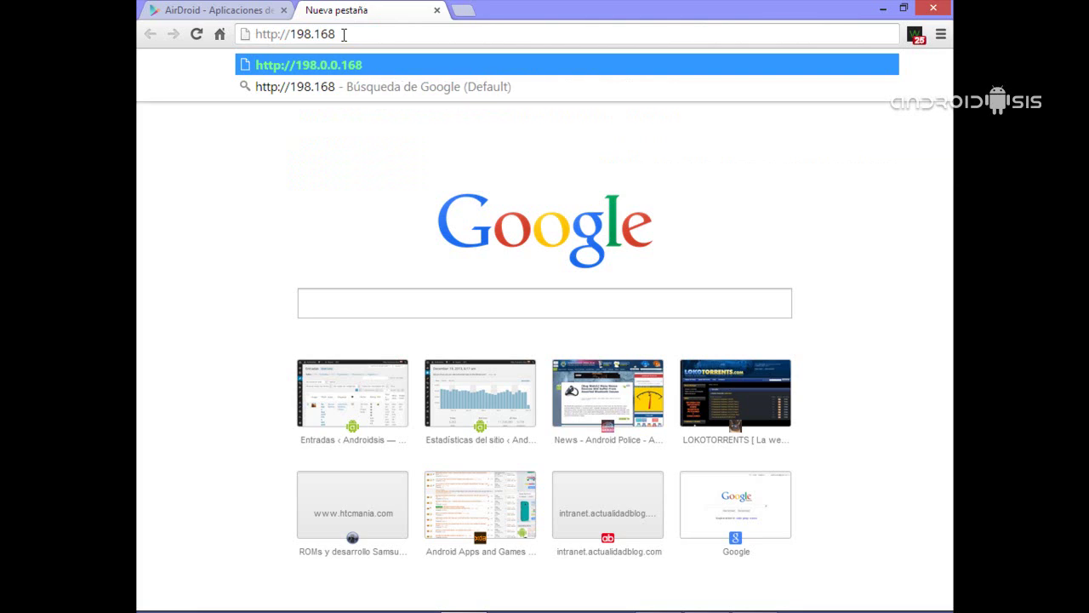
{"action": "key", "text": "BackSpace"}
{"action": "type", "text": "9."}
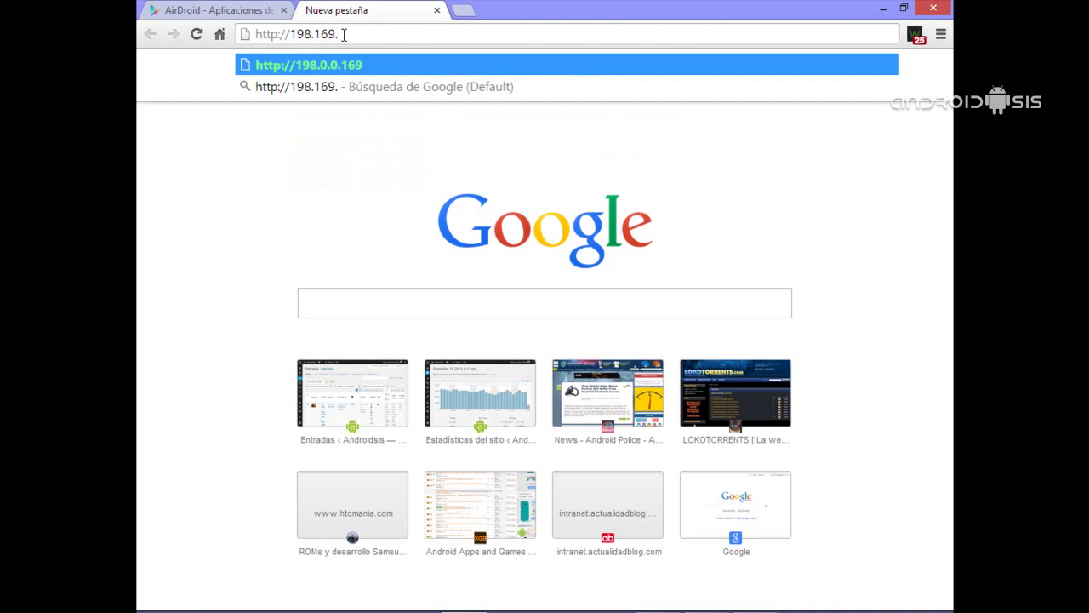
{"action": "type", "text": "4"}
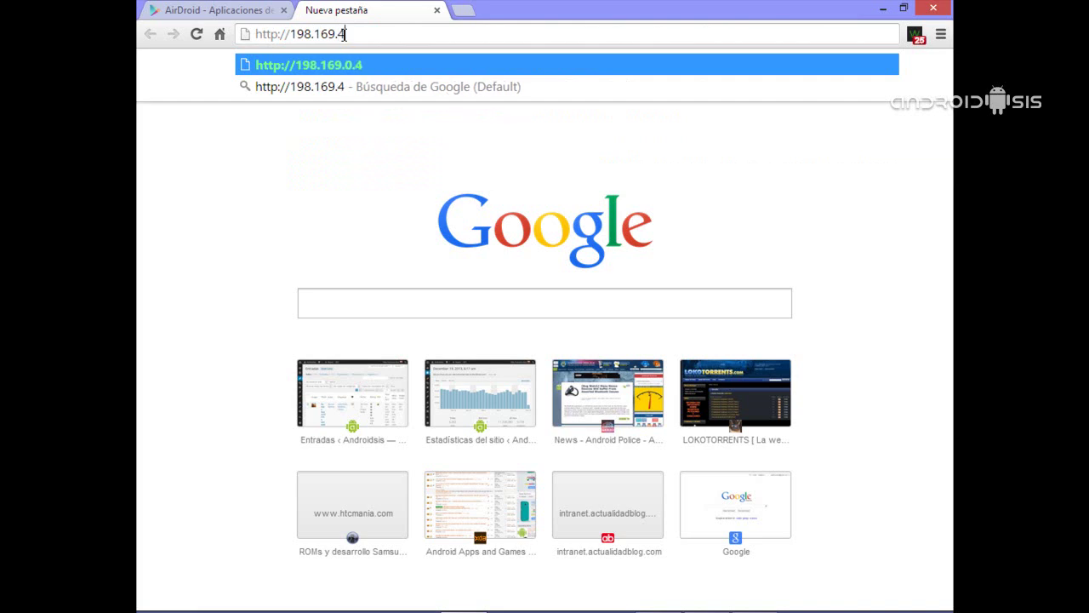
{"action": "type", "text": "9:"}
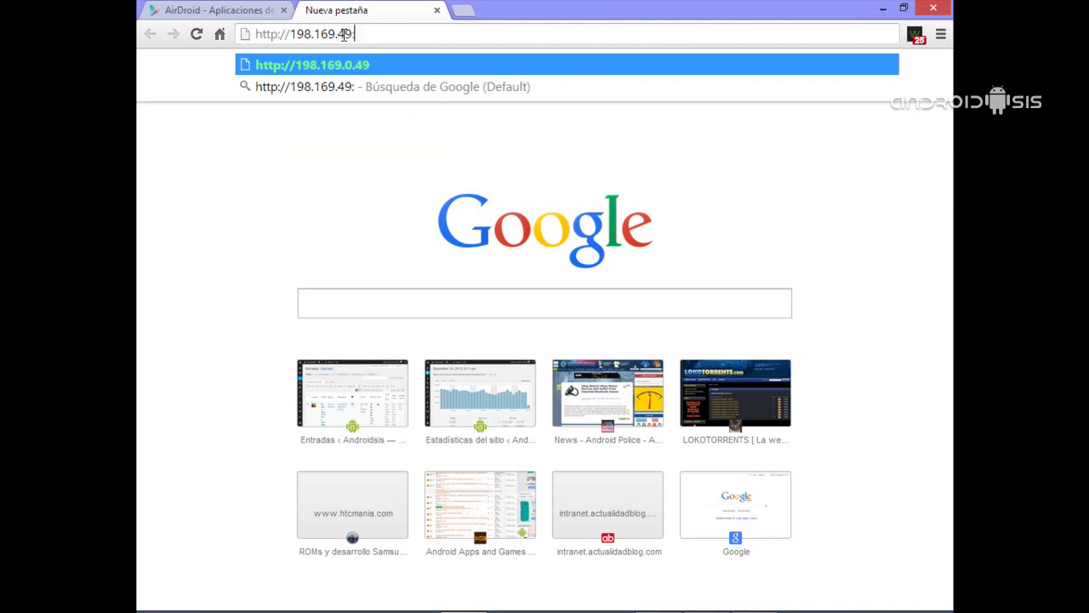
{"action": "type", "text": "8888"}
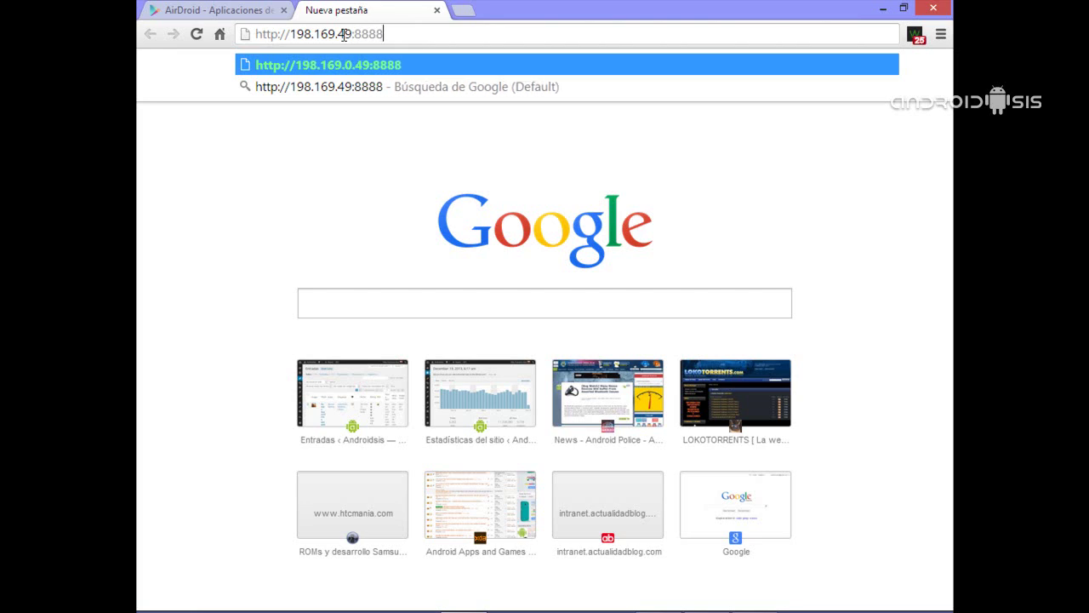
{"action": "key", "text": "Return"}
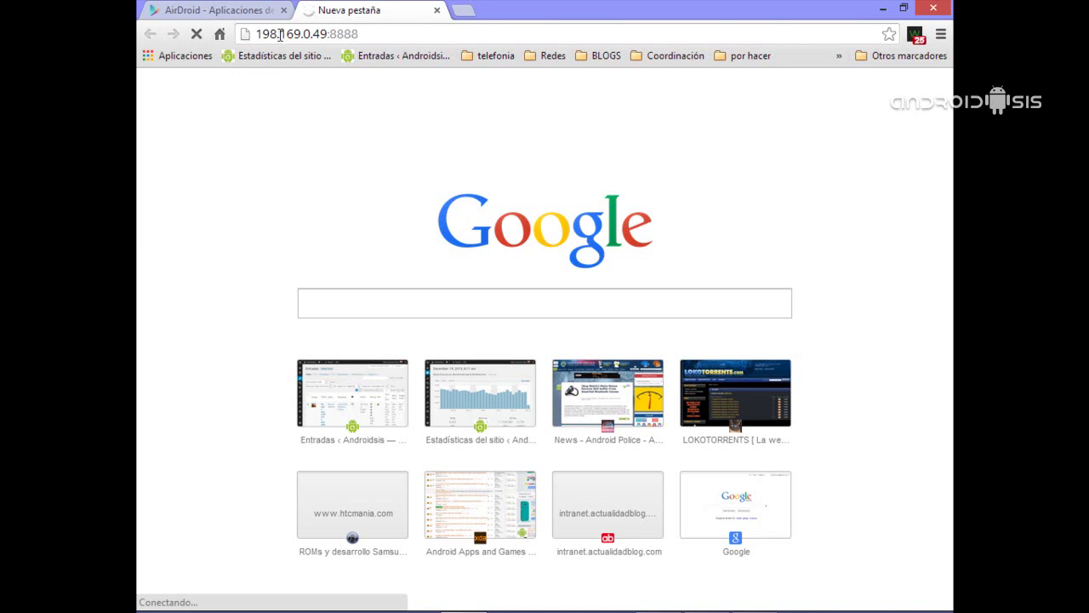
Step: Correct the web address to 192.168.1.49:8888 and load AirDroid's web interface
{"action": "left_click_drag", "start_coordinate": [277, 33], "coordinate": [269, 34]}
{"action": "type", "text": "2"}
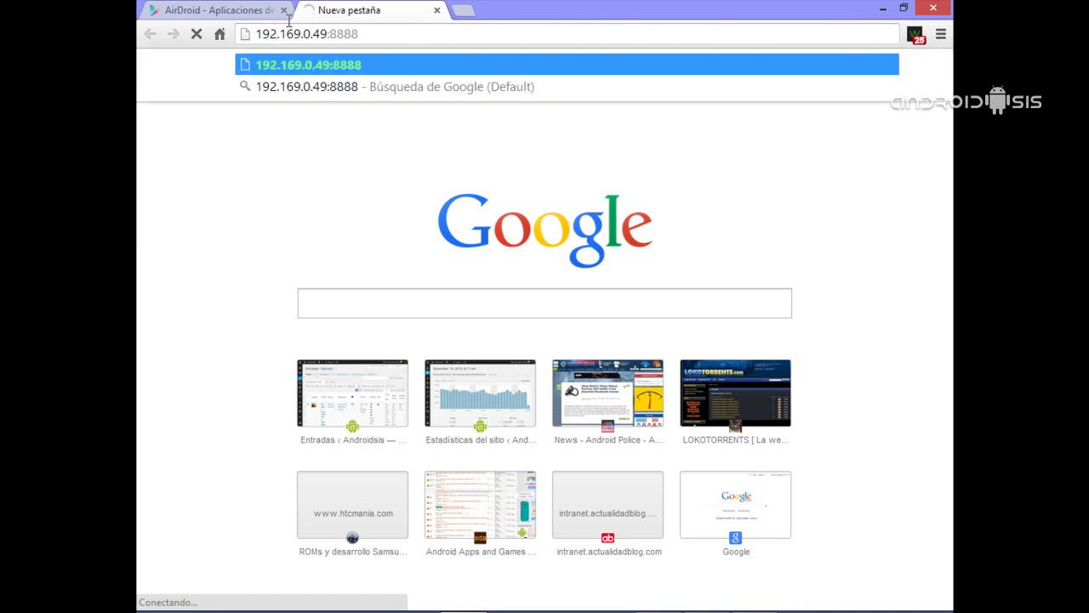
{"action": "left_click", "coordinate": [393, 31]}
{"action": "key", "text": "Return"}
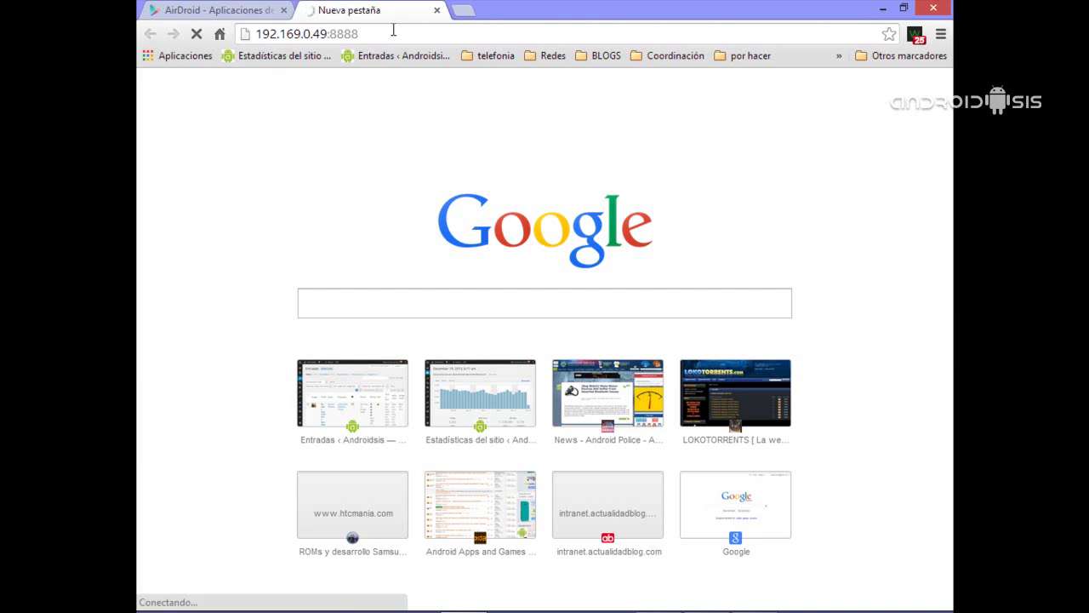
{"action": "left_click_drag", "start_coordinate": [294, 34], "coordinate": [300, 34]}
{"action": "type", "text": "8"}
{"action": "left_click", "coordinate": [308, 33]}
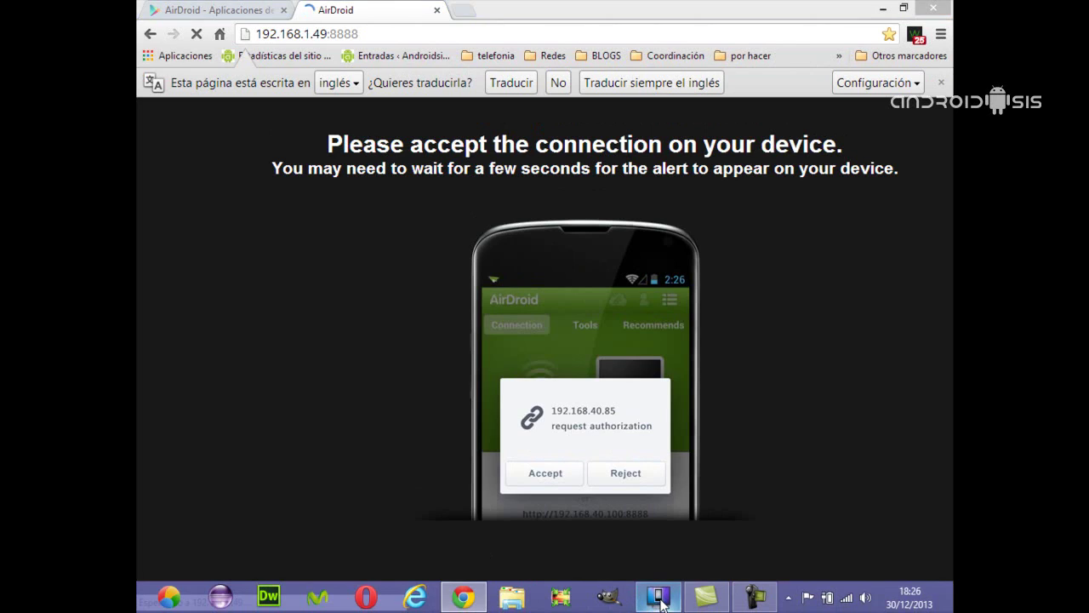
Step: Accept the connection request from 192.168.1.59 on the mirrored phone and return to AirDroid's web desktop in Chrome
{"action": "left_click", "coordinate": [660, 597]}
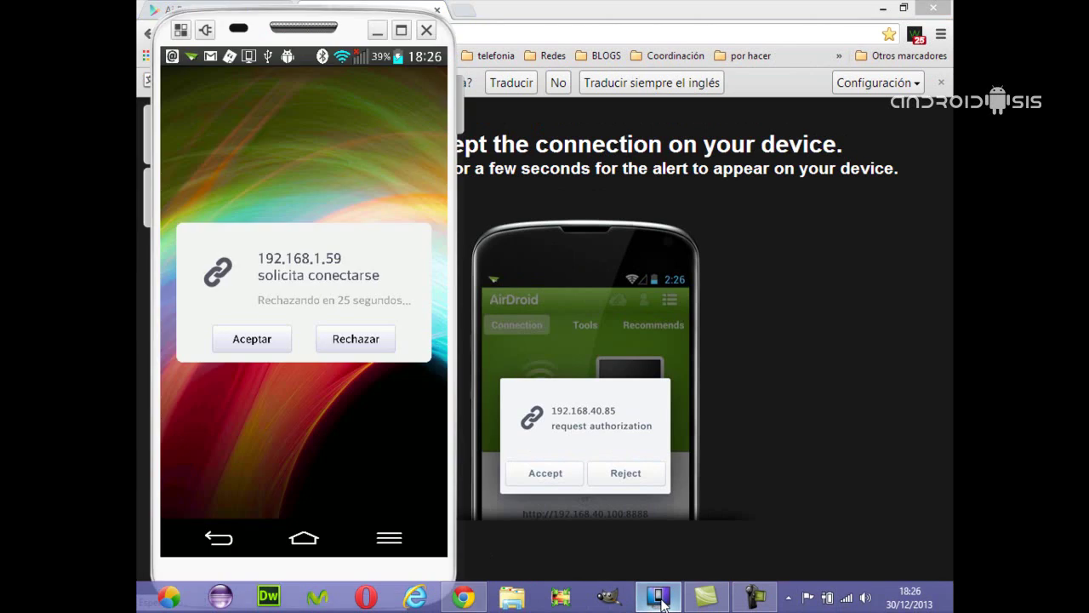
{"action": "left_click", "coordinate": [252, 339]}
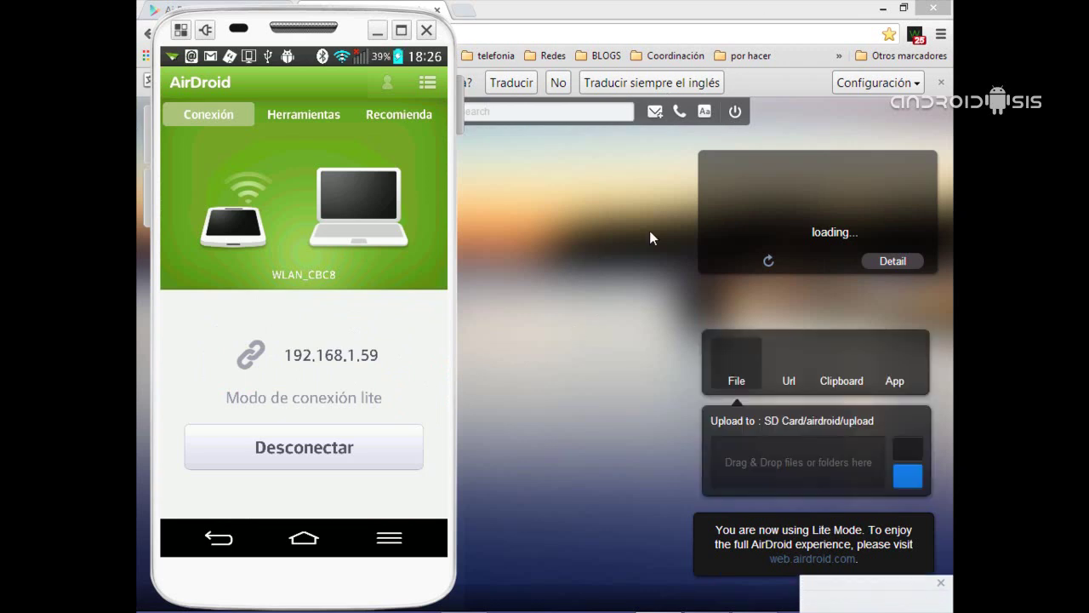
{"action": "mouse_move", "coordinate": [581, 606]}
{"action": "left_click", "coordinate": [659, 596]}
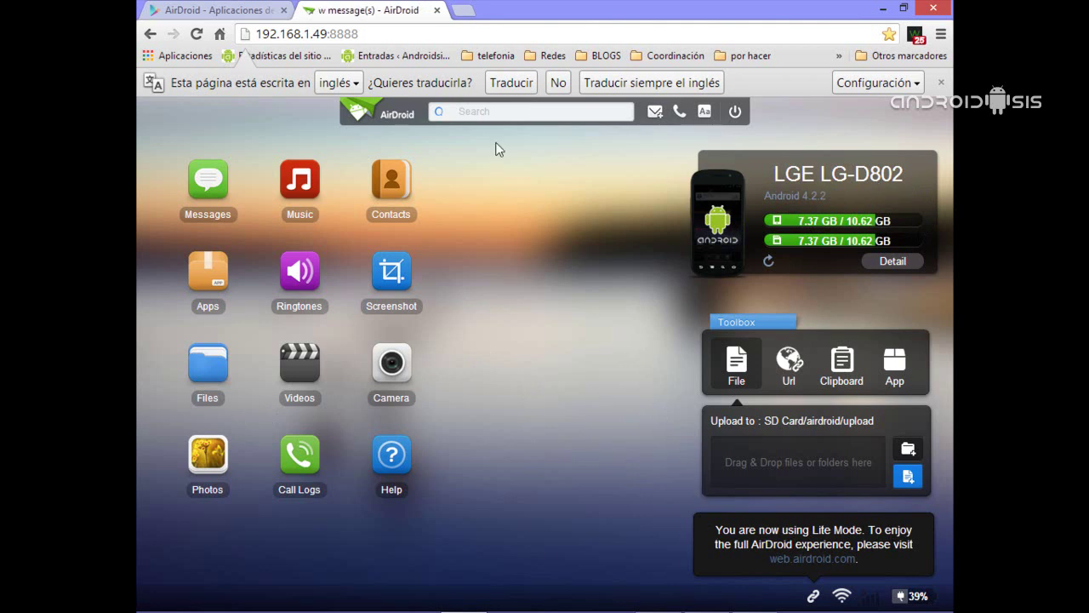
Step: Open the phone's Files manager on AirDroid's web desktop and browse the folders of the SD Card
{"action": "left_click", "coordinate": [219, 373]}
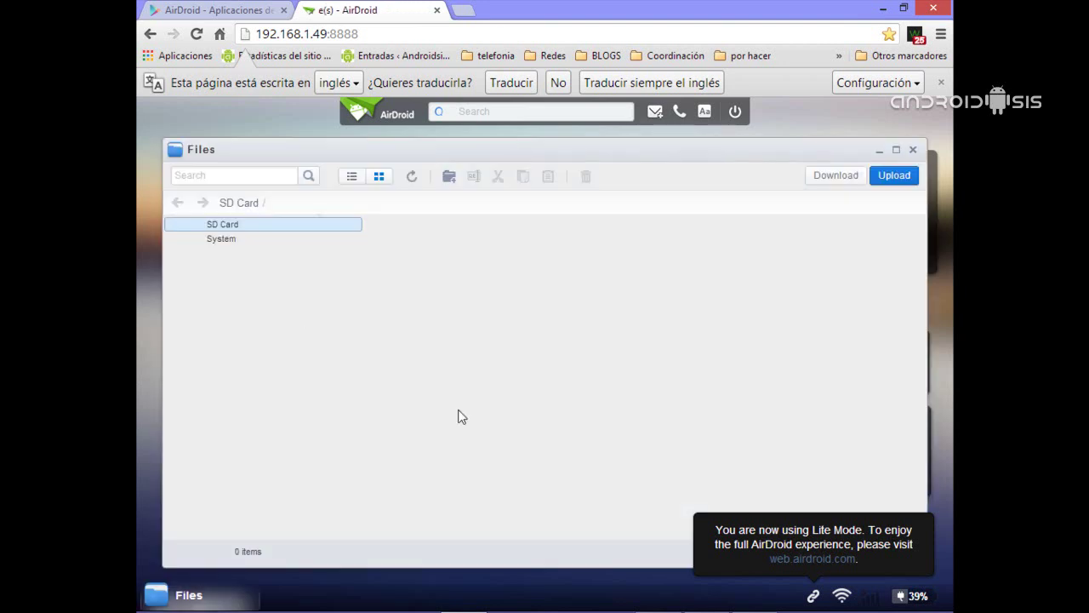
{"action": "left_click", "coordinate": [237, 225]}
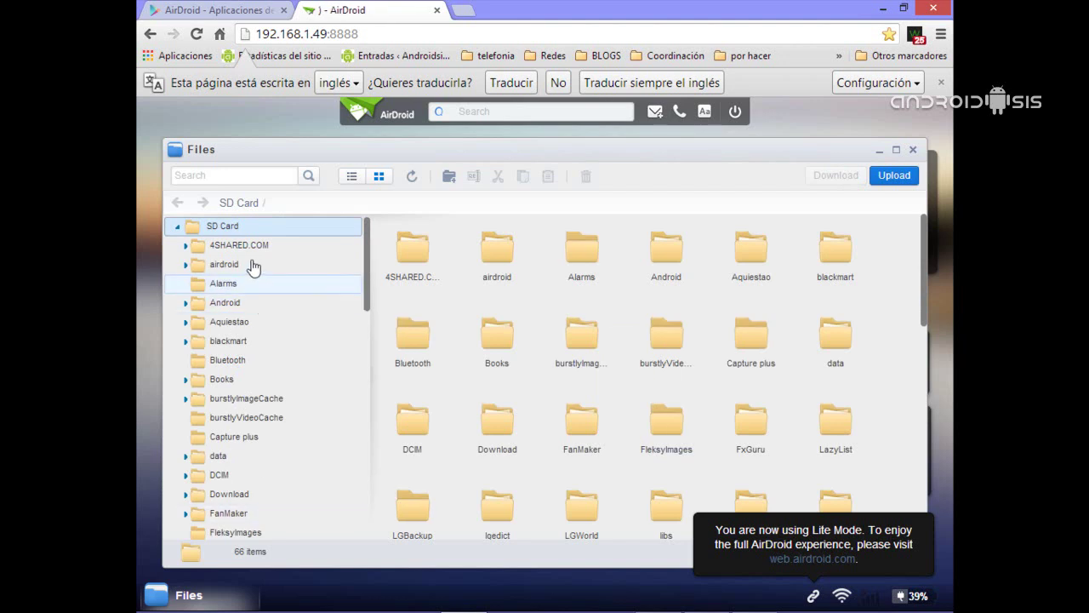
{"action": "scroll", "coordinate": [729, 341], "scroll_direction": "down", "scroll_amount": 5}
{"action": "scroll", "coordinate": [729, 356], "scroll_direction": "up", "scroll_amount": 5}
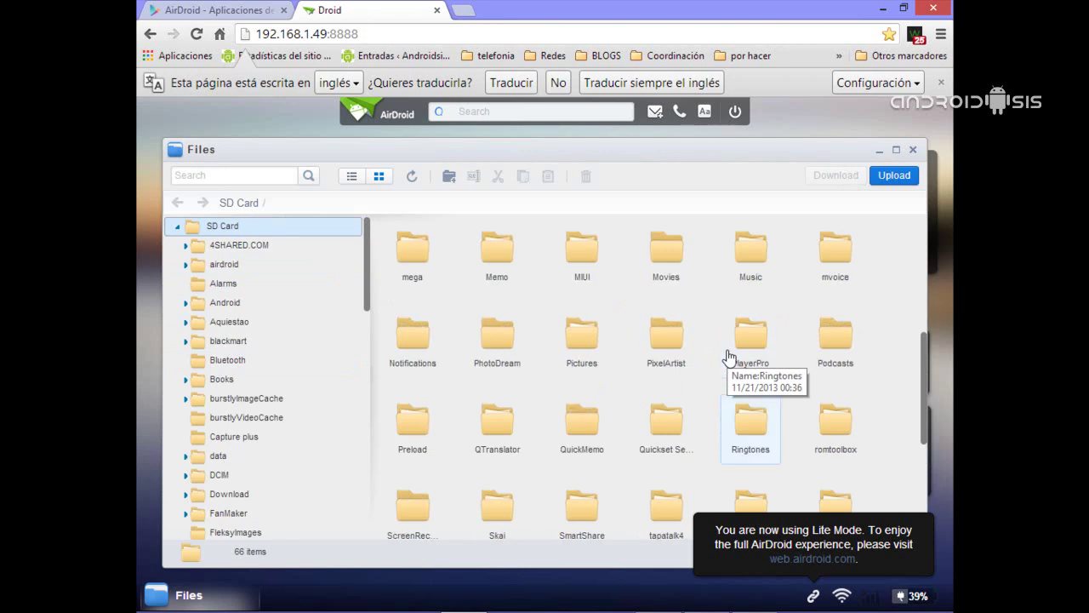
Step: Download li_scaled_profile_picture.jpg from the SD Card root to the computer
{"action": "scroll", "coordinate": [730, 355], "scroll_direction": "down", "scroll_amount": 1}
{"action": "scroll", "coordinate": [729, 356], "scroll_direction": "down", "scroll_amount": 6}
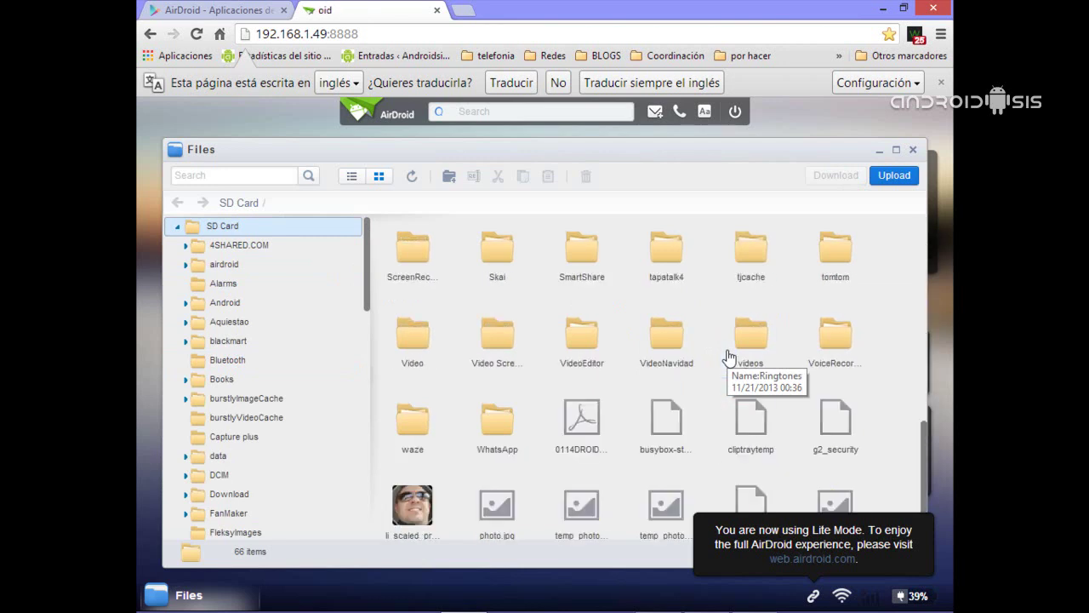
{"action": "scroll", "coordinate": [729, 356], "scroll_direction": "up", "scroll_amount": 4}
{"action": "scroll", "coordinate": [730, 355], "scroll_direction": "down", "scroll_amount": 4}
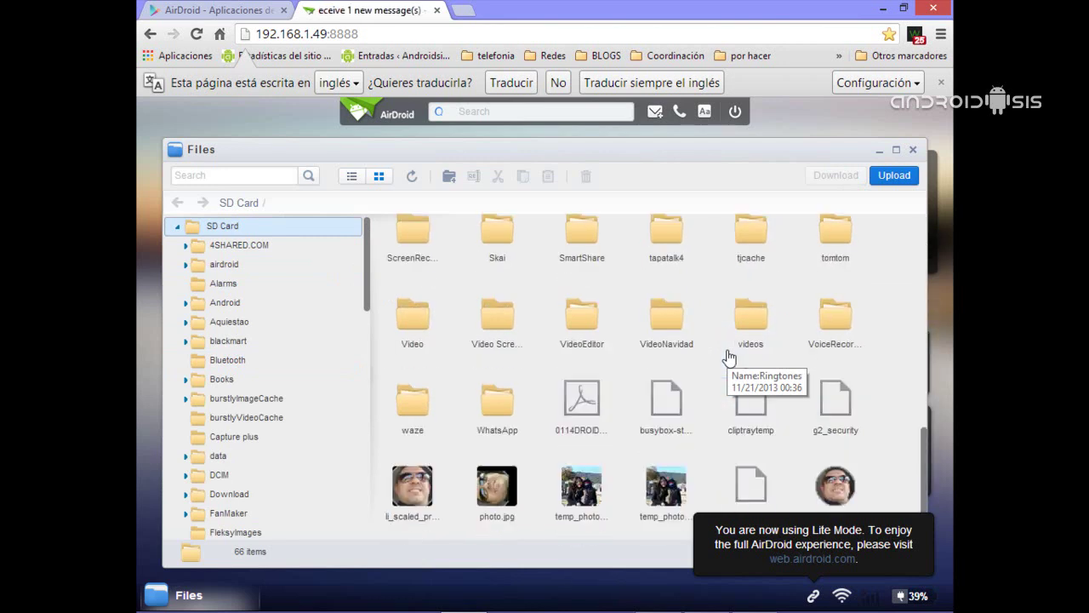
{"action": "left_click", "coordinate": [416, 497]}
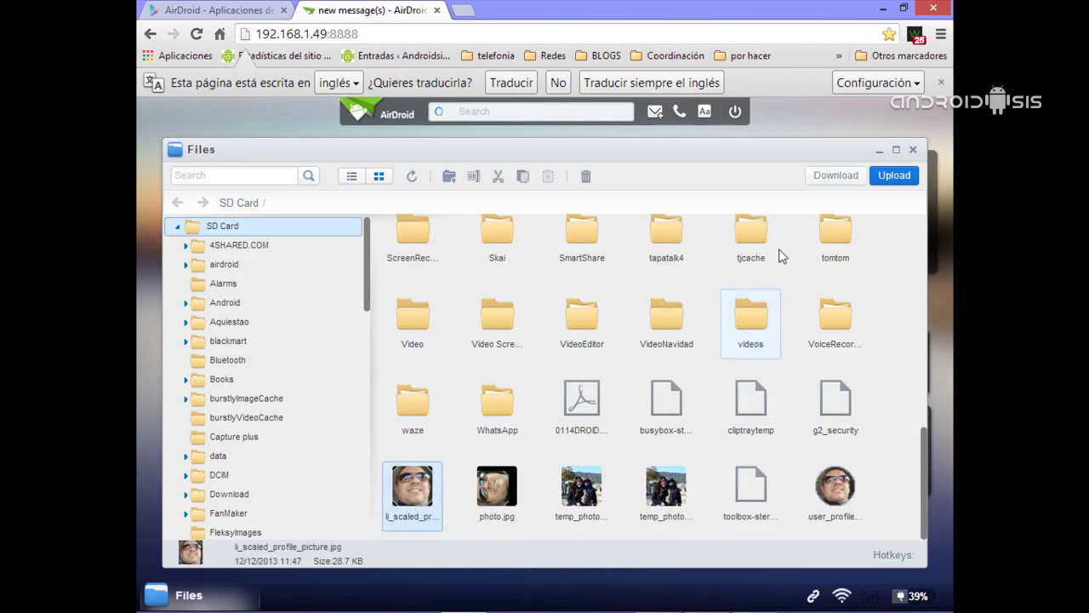
{"action": "left_click", "coordinate": [837, 176]}
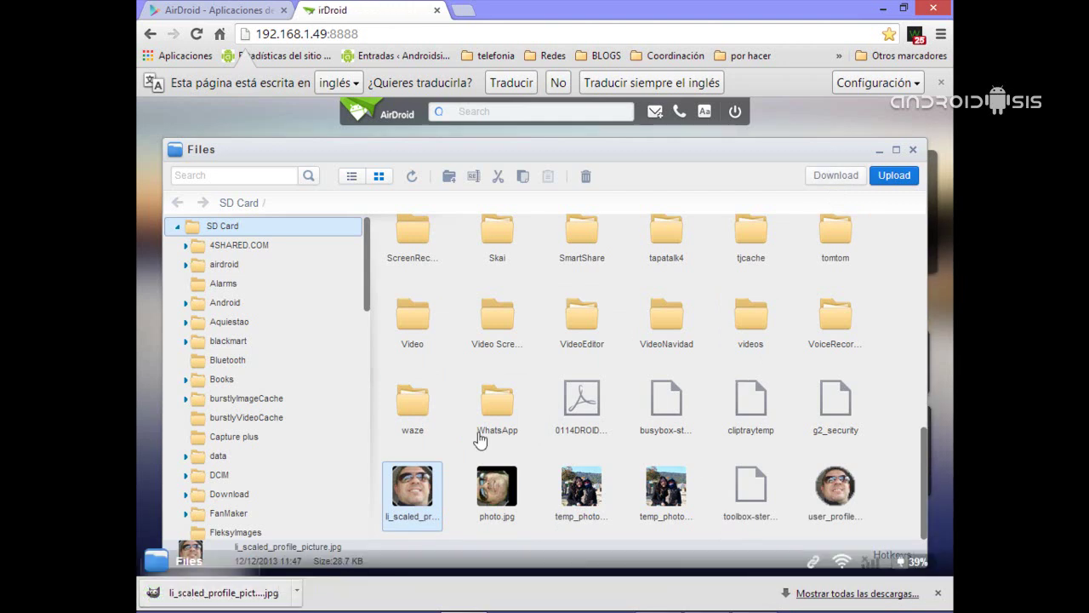
Step: Add photo.jpg and the user_profile image to the selection and download the three pictures together
{"action": "left_click", "coordinate": [502, 498], "text": "ctrl"}
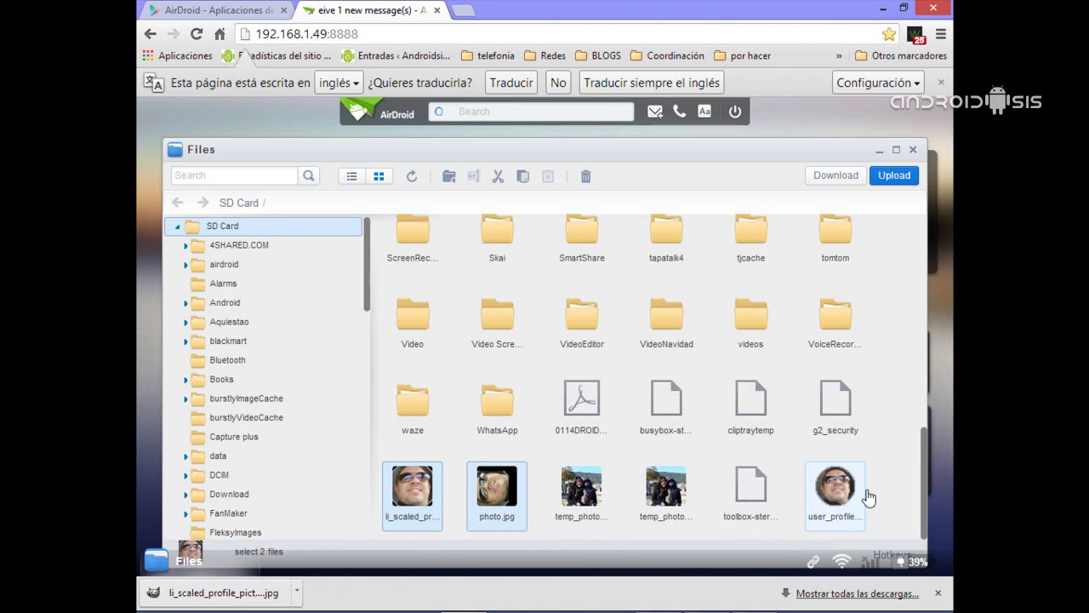
{"action": "left_click", "coordinate": [834, 489], "text": "ctrl"}
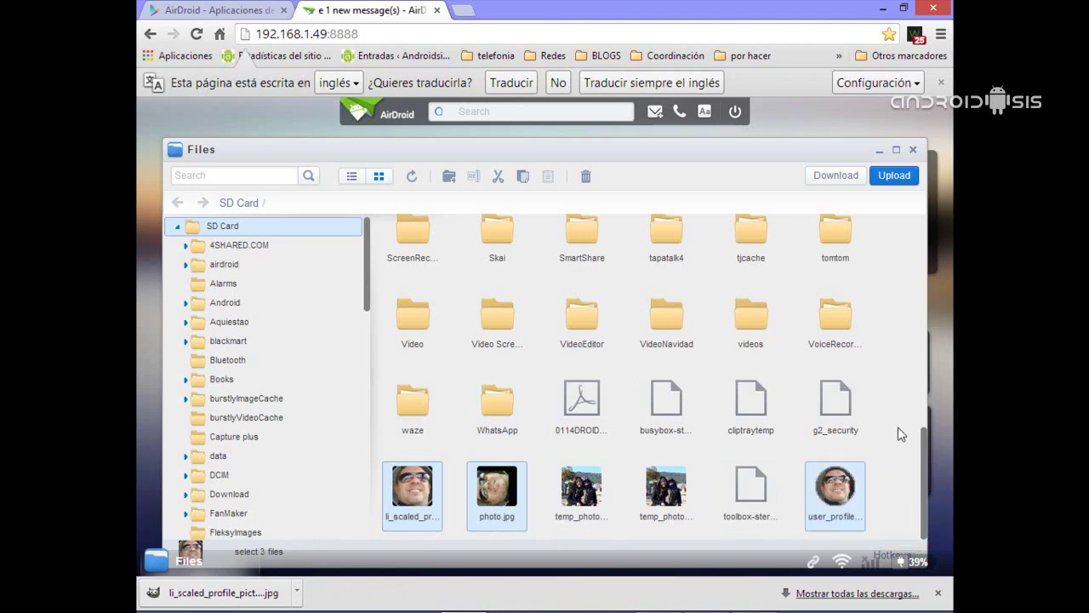
{"action": "left_click", "coordinate": [840, 179]}
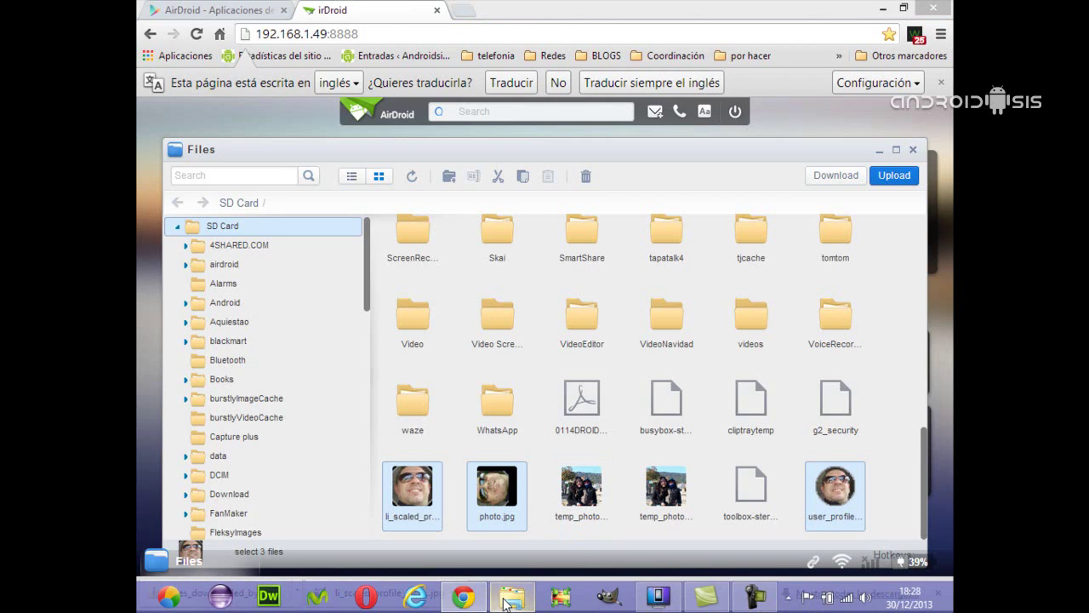
Step: Switch to Windows File Explorer, check the downloads in the Descargas folder and open Files_downloaded_by_AirDroid.zip
{"action": "left_click", "coordinate": [511, 599]}
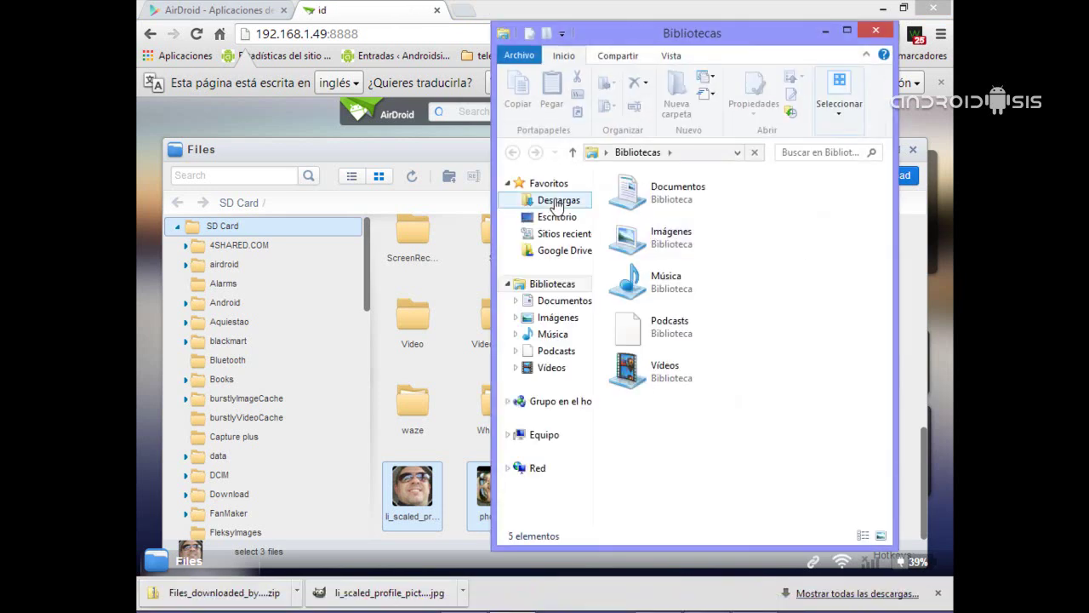
{"action": "left_click", "coordinate": [558, 202]}
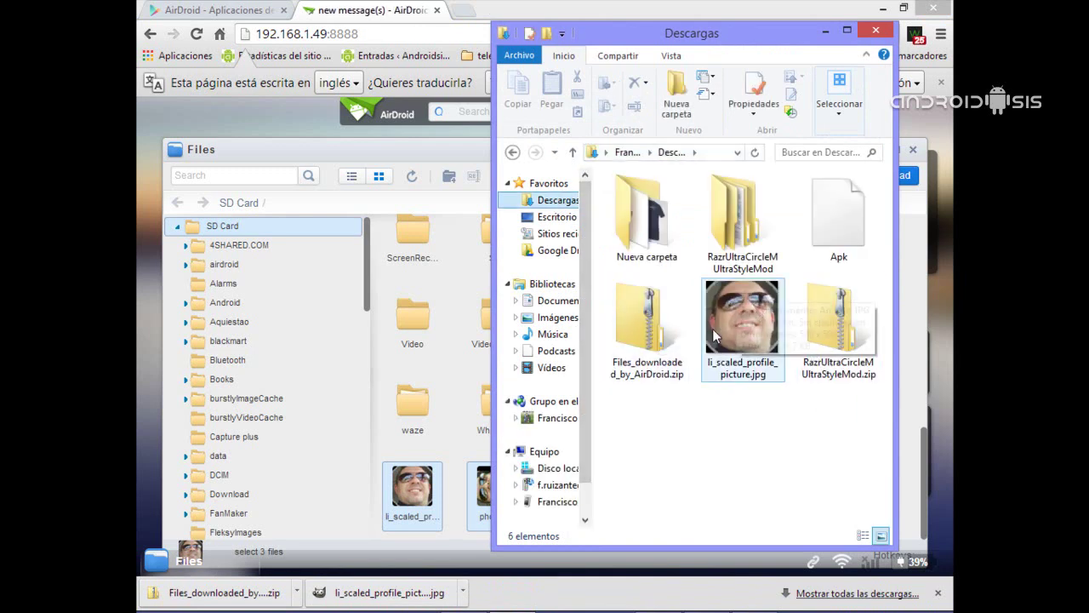
{"action": "mouse_move", "coordinate": [760, 299]}
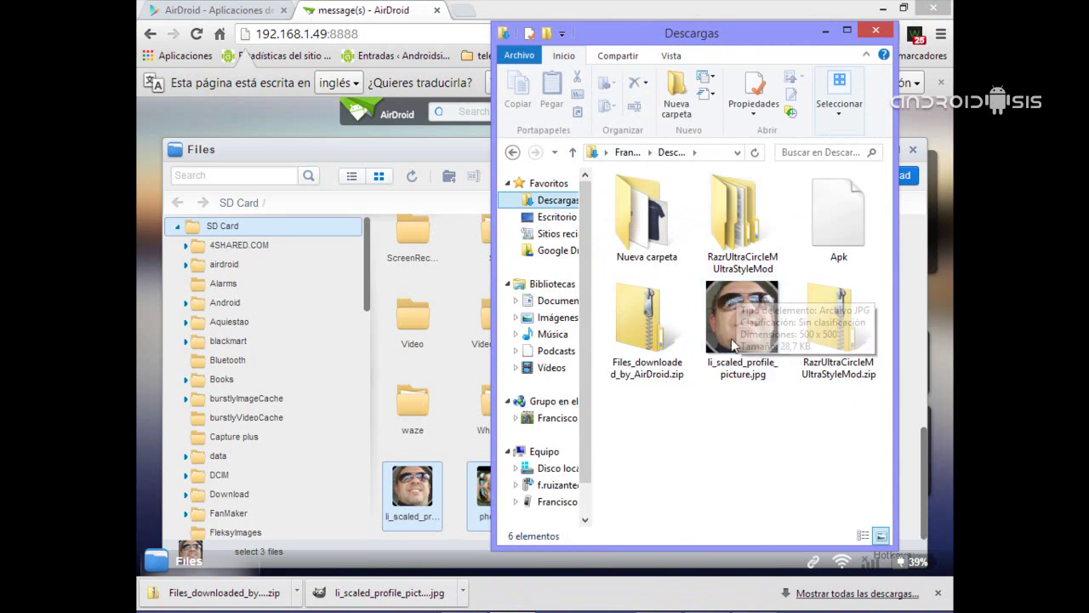
{"action": "left_click", "coordinate": [647, 318]}
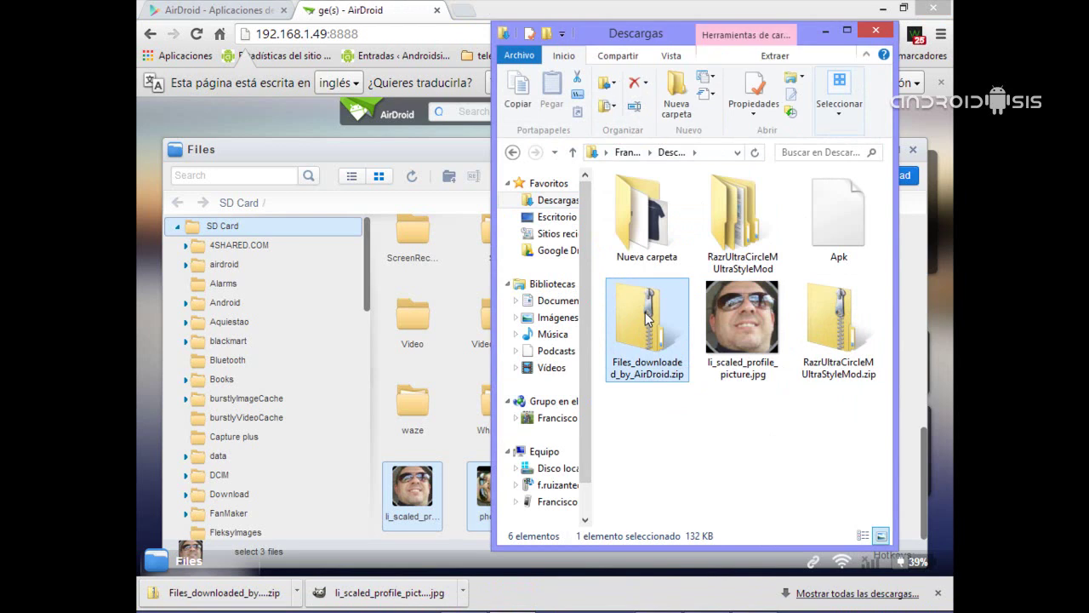
{"action": "double_click", "coordinate": [647, 319]}
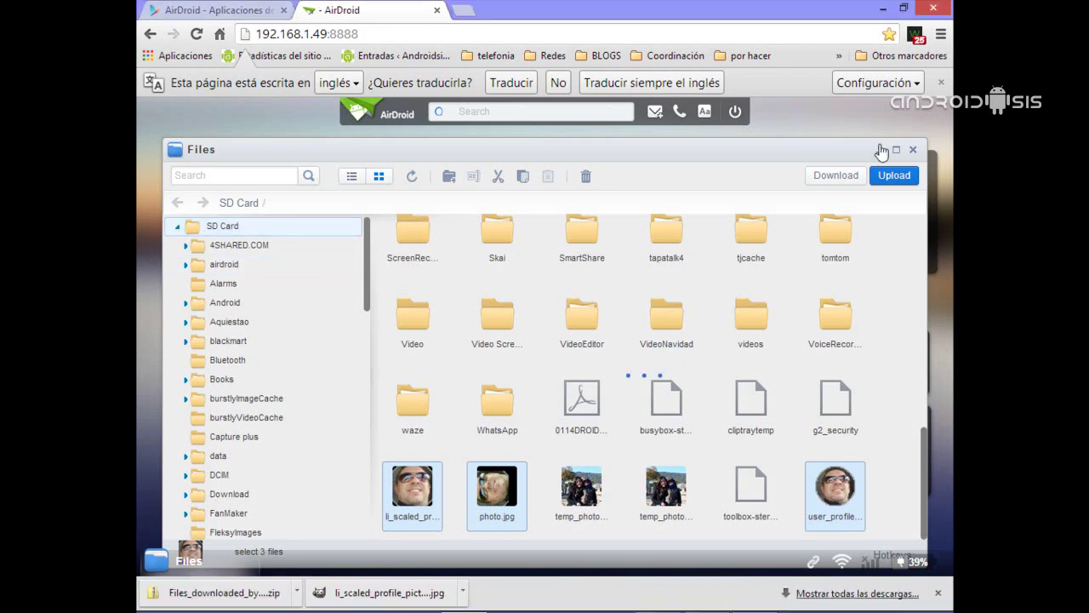
Step: Reload the SD Card root in AirDroid, start a file upload to it and browse to the computer's Descargas folder
{"action": "left_click", "coordinate": [226, 229]}
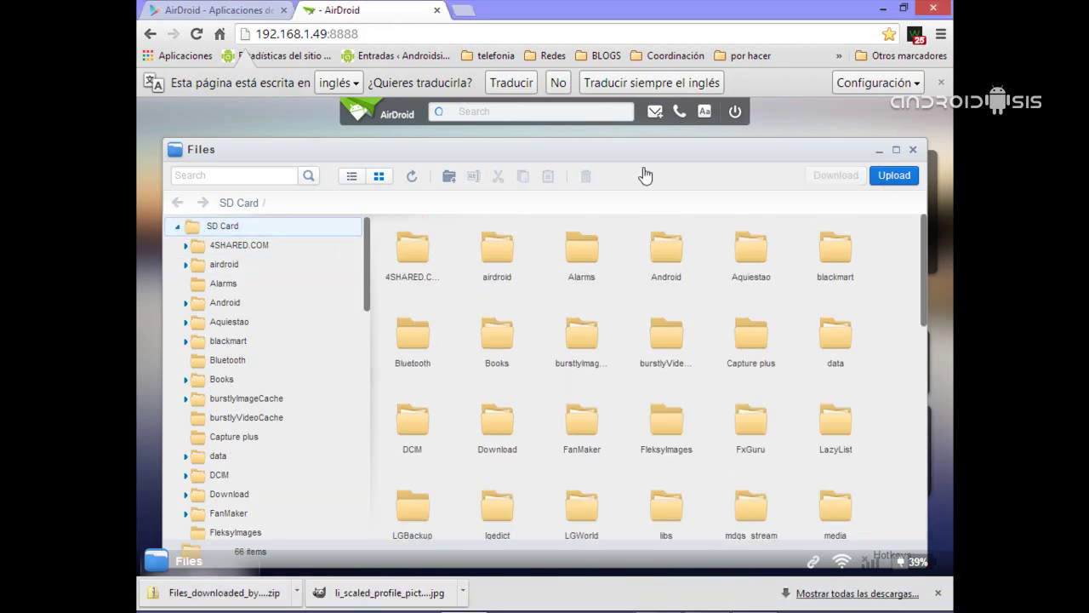
{"action": "left_click", "coordinate": [893, 176]}
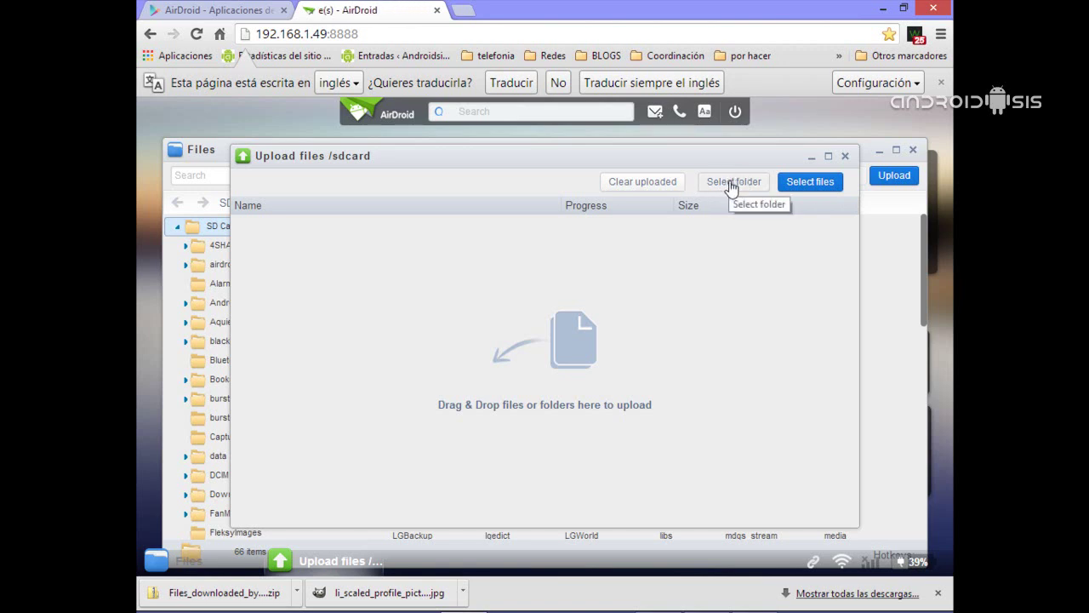
{"action": "left_click", "coordinate": [824, 183]}
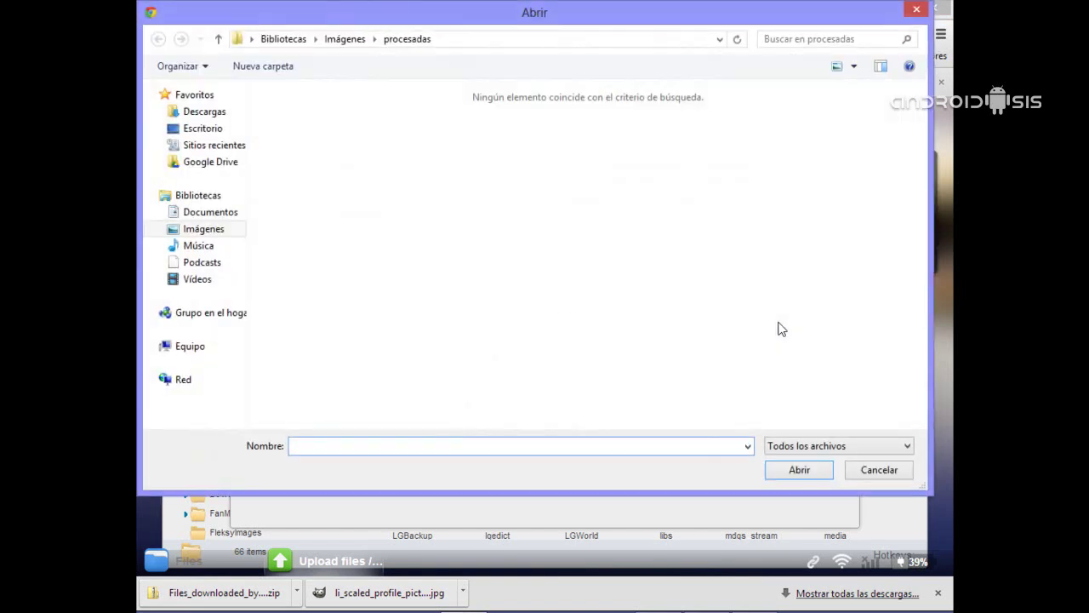
{"action": "left_click", "coordinate": [194, 115]}
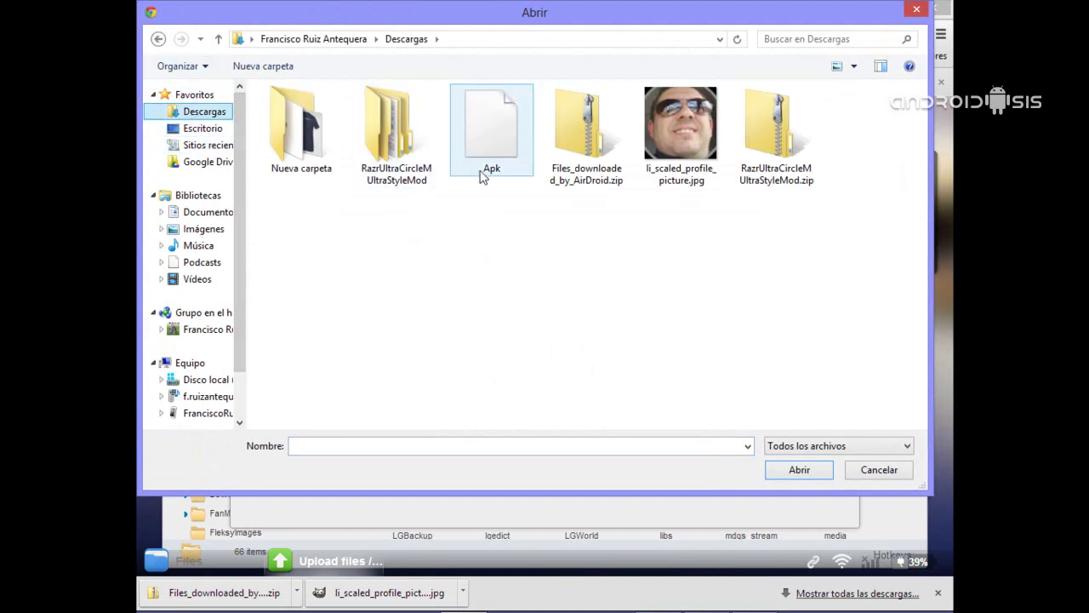
Step: Try to select the folder Nueva carpeta together with Apk and li_scaled_profile_picture.jpg for the upload
{"action": "left_click", "coordinate": [493, 138]}
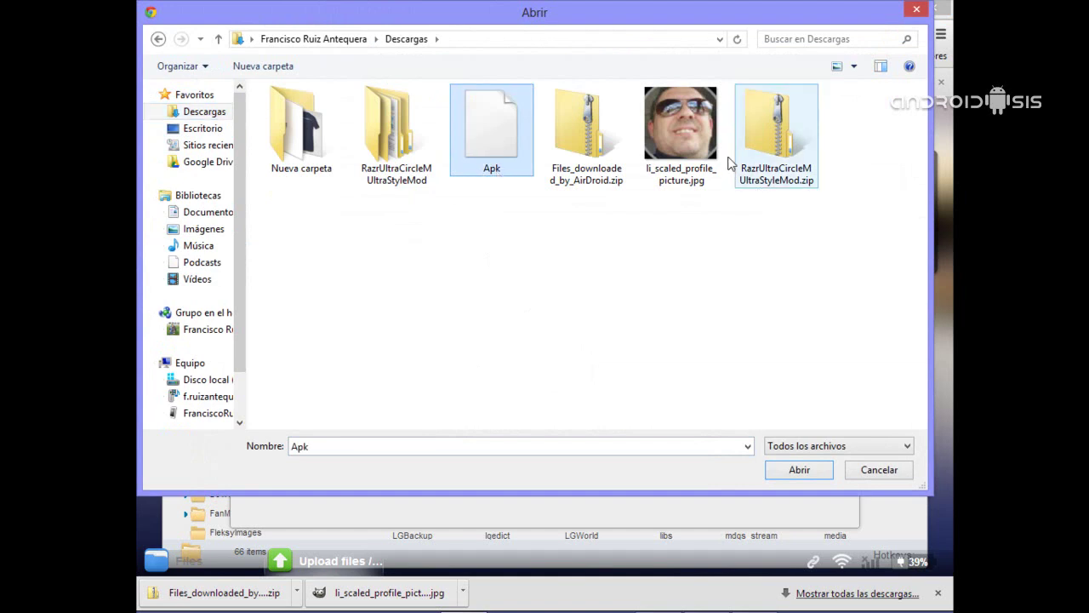
{"action": "left_click", "coordinate": [691, 144], "text": "ctrl"}
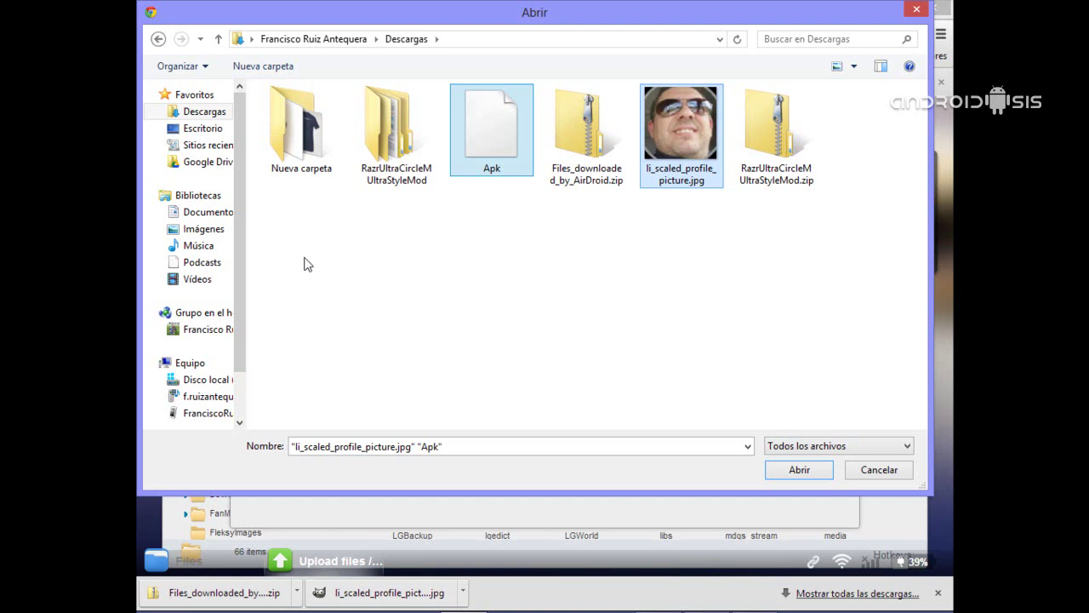
{"action": "left_click", "coordinate": [321, 149]}
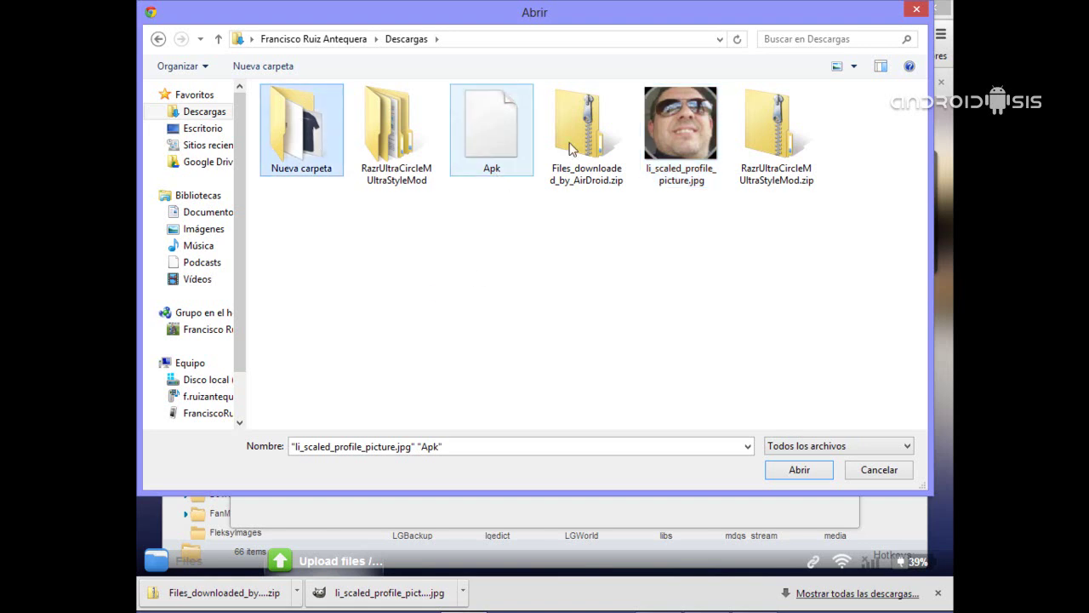
{"action": "left_click", "coordinate": [474, 153], "text": "ctrl"}
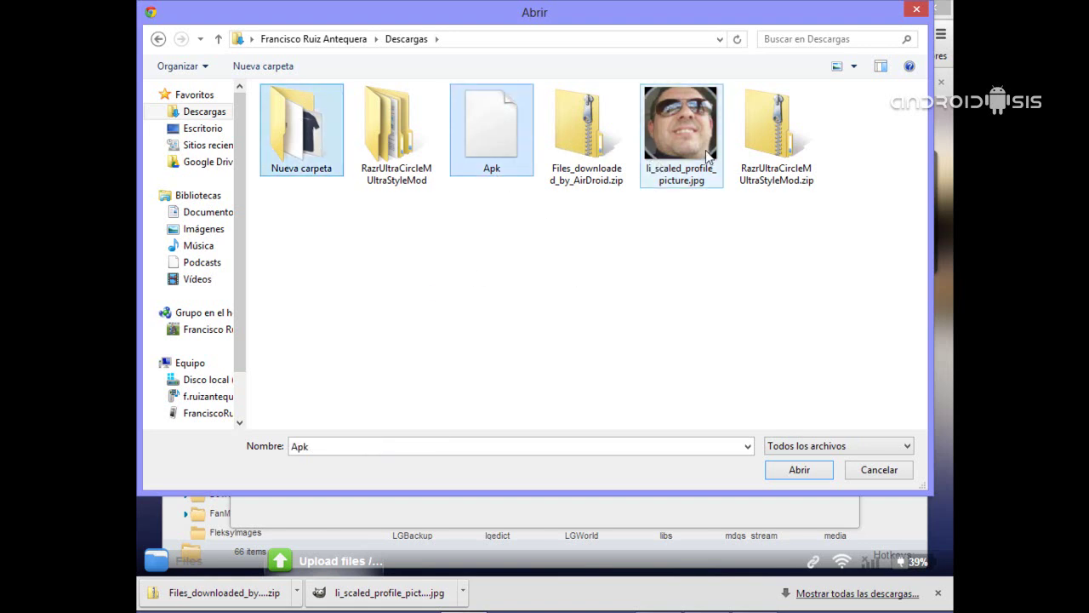
{"action": "left_click", "coordinate": [708, 160], "text": "ctrl"}
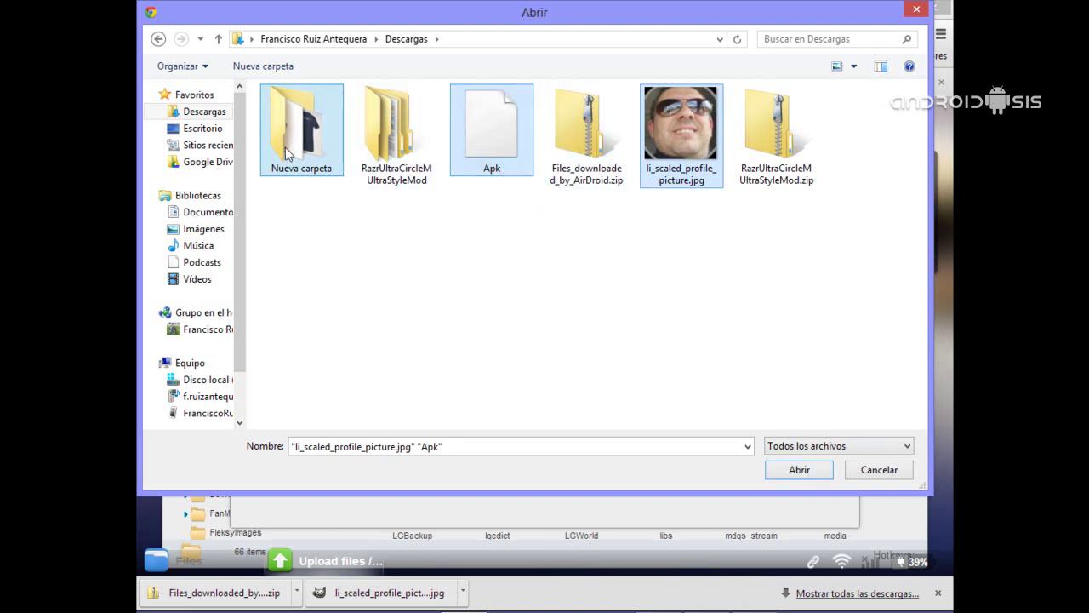
{"action": "left_click", "coordinate": [329, 166]}
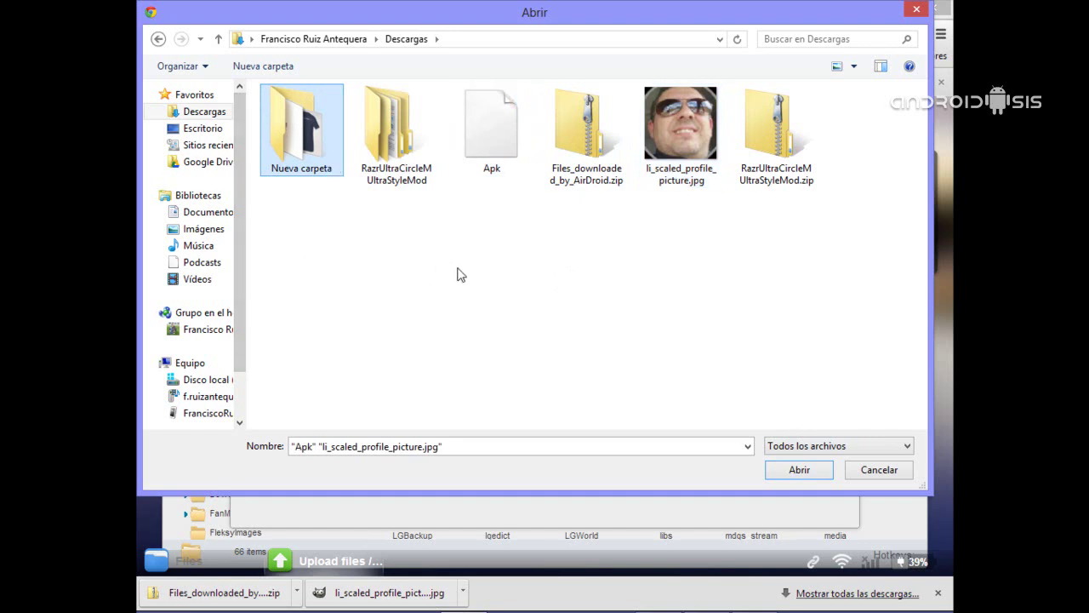
Step: Upload Apk and li_scaled_profile_picture.jpg to the SD Card and close the upload window
{"action": "left_click", "coordinate": [501, 147]}
{"action": "left_click", "coordinate": [671, 157], "text": "ctrl"}
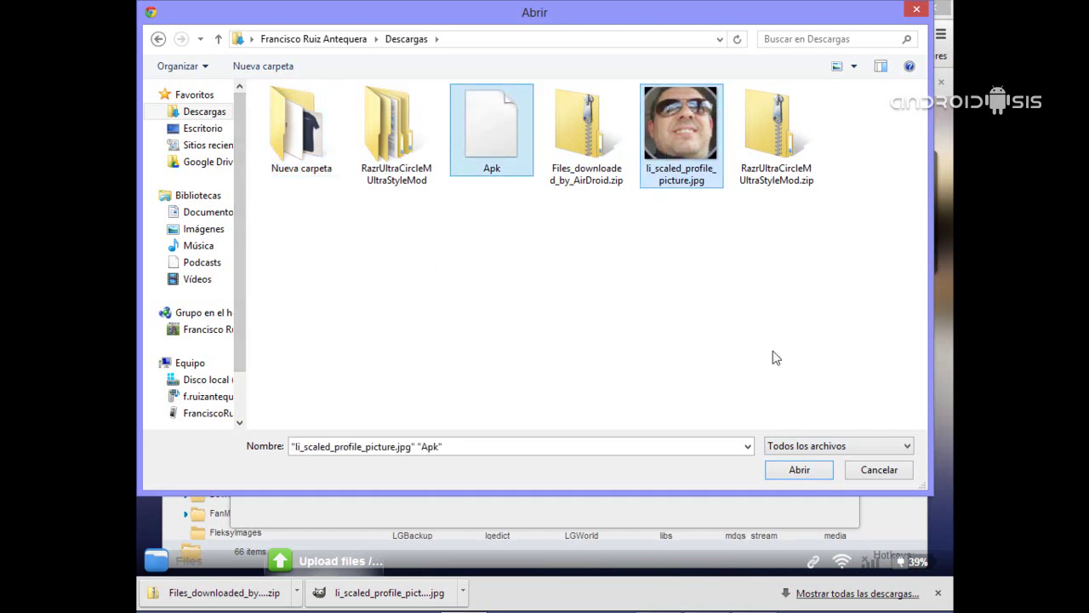
{"action": "left_click", "coordinate": [827, 471]}
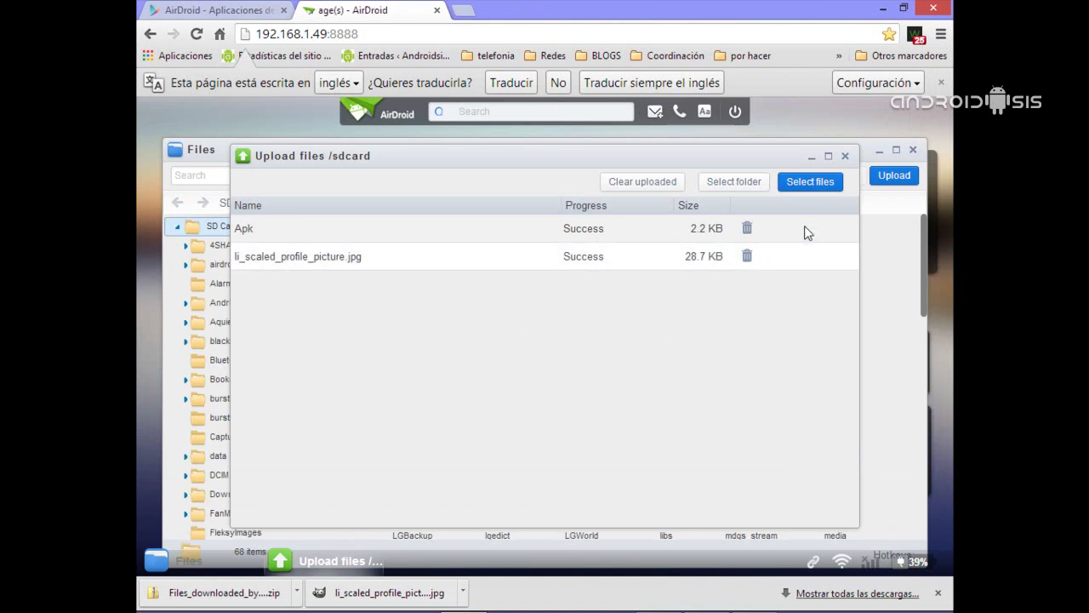
{"action": "left_click", "coordinate": [845, 159]}
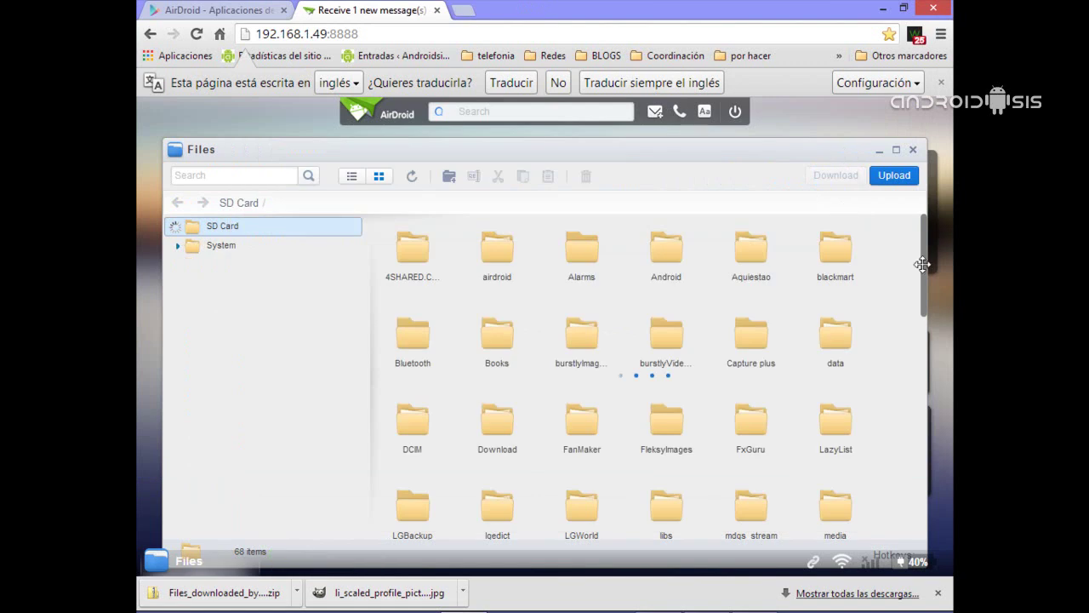
Step: Delete Apk, the second li_scaled_profile_picture, photo.jpg, the first temp_photo and the user_profile image from the SD Card root
{"action": "scroll", "coordinate": [926, 273], "scroll_direction": "down", "scroll_amount": 7}
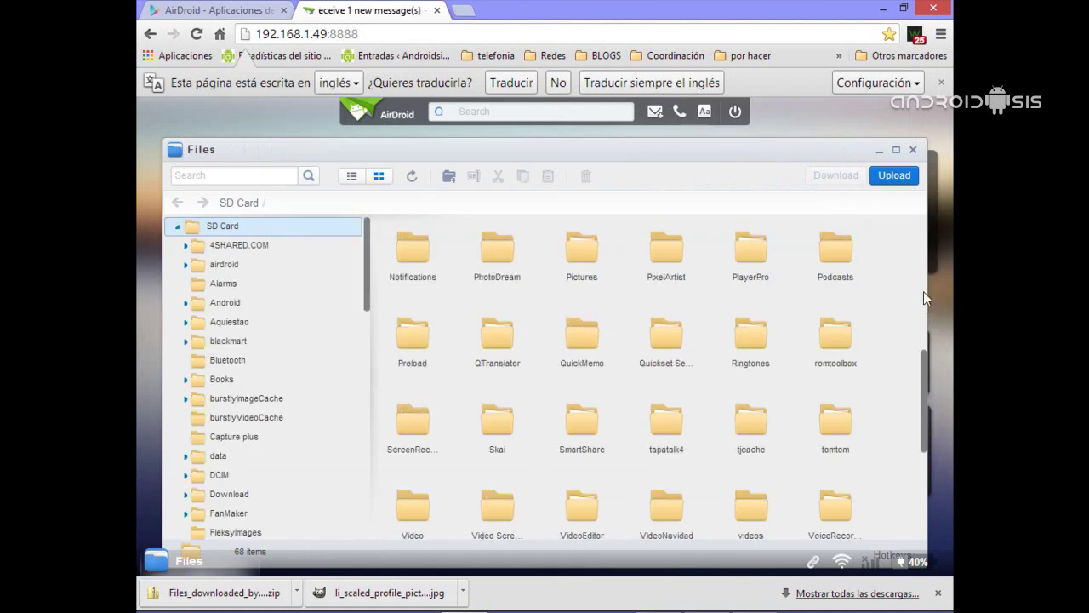
{"action": "scroll", "coordinate": [929, 431], "scroll_direction": "down", "scroll_amount": 3}
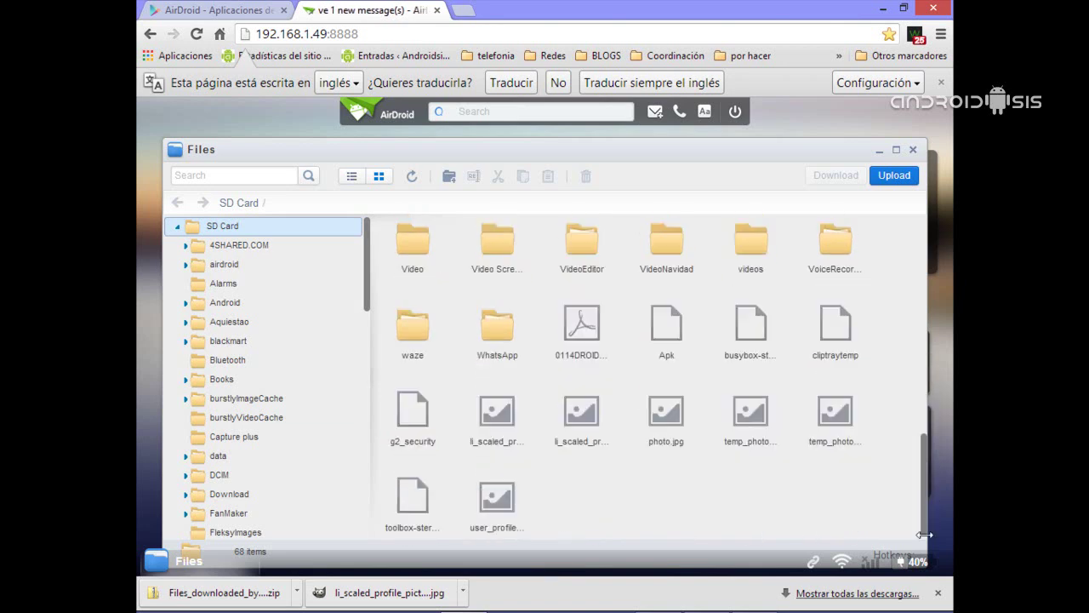
{"action": "left_click", "coordinate": [529, 506]}
{"action": "left_click", "coordinate": [667, 319], "text": "ctrl"}
{"action": "left_click", "coordinate": [581, 405], "text": "ctrl"}
{"action": "left_click", "coordinate": [669, 410], "text": "ctrl"}
{"action": "left_click", "coordinate": [758, 419], "text": "ctrl"}
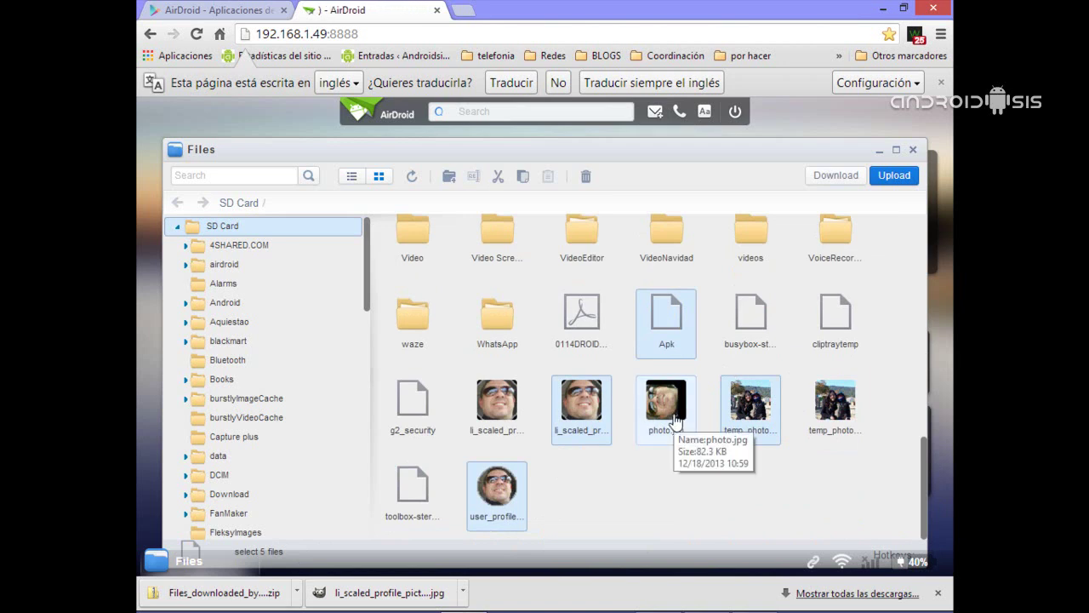
{"action": "right_click", "coordinate": [677, 316]}
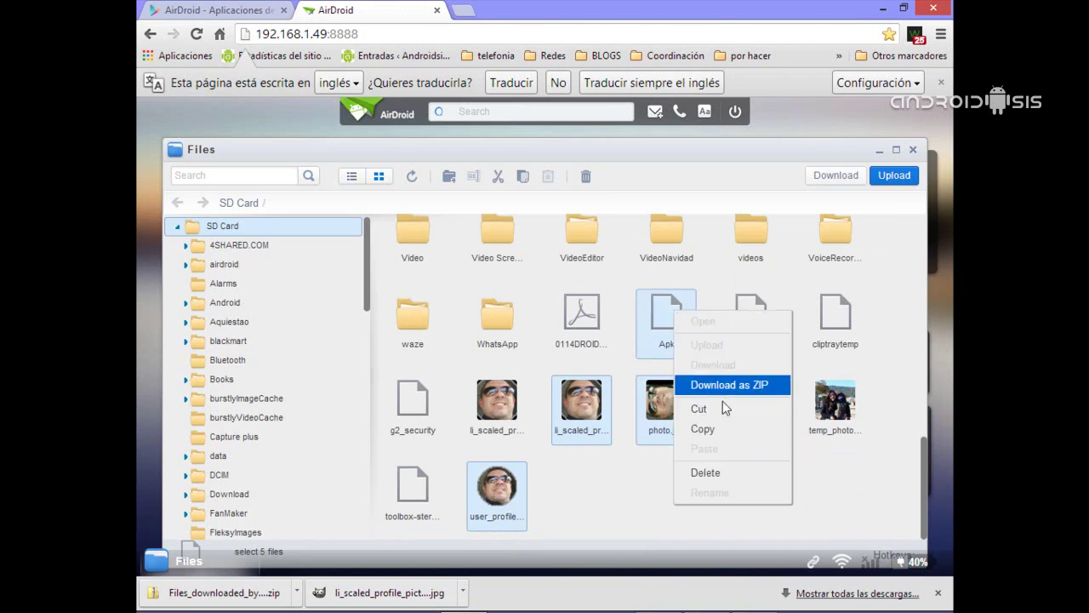
{"action": "left_click", "coordinate": [724, 474]}
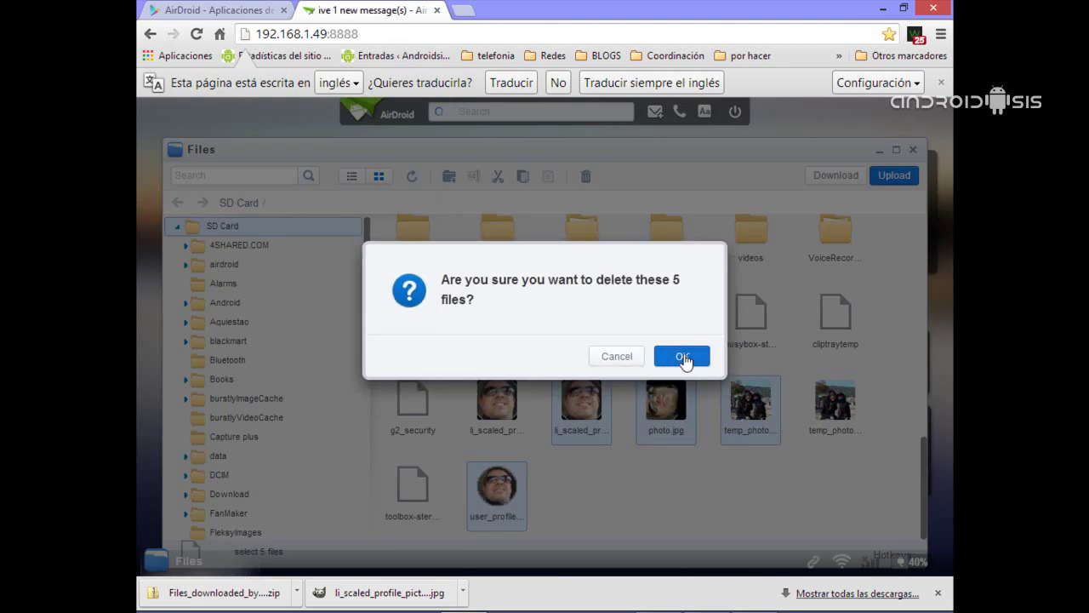
{"action": "left_click", "coordinate": [688, 360]}
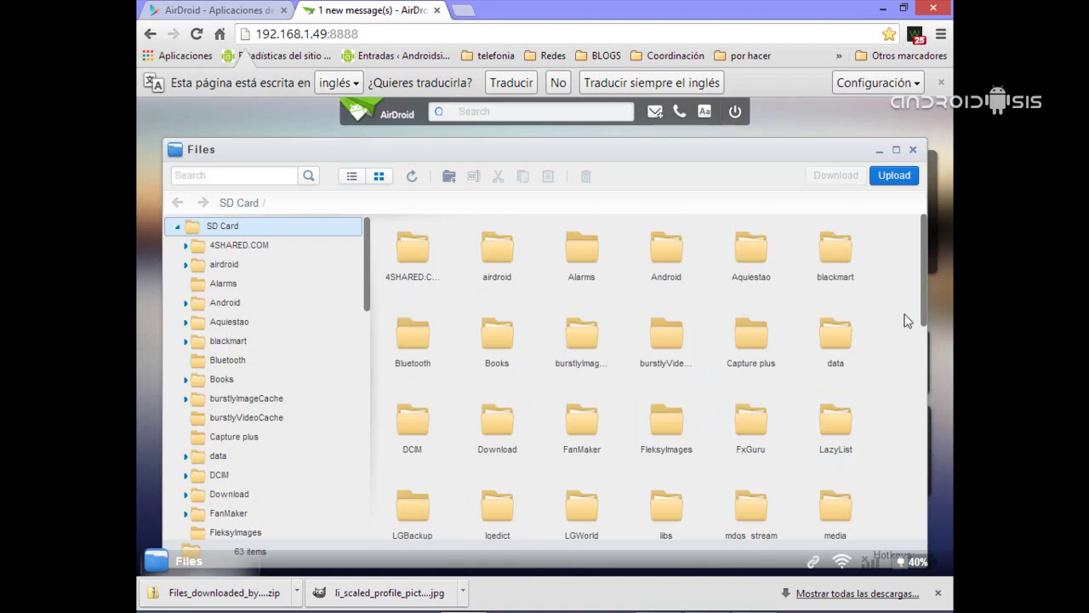
Step: Check the remaining files at the end of the SD Card listing and close the Files manager
{"action": "scroll", "coordinate": [864, 354], "scroll_direction": "down", "scroll_amount": 5}
{"action": "scroll", "coordinate": [864, 354], "scroll_direction": "down", "scroll_amount": 3}
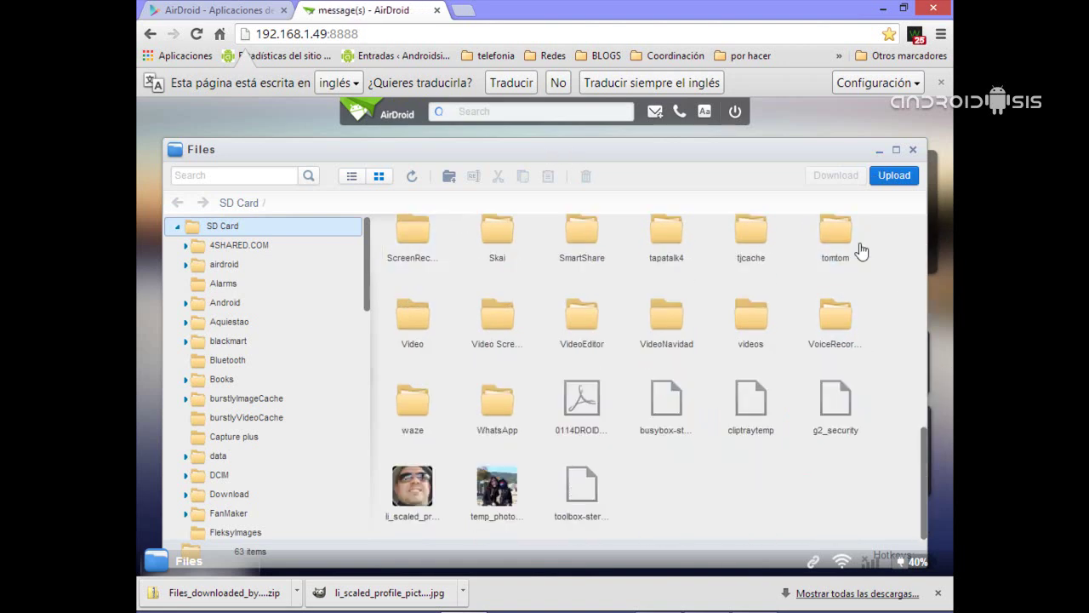
{"action": "left_click", "coordinate": [913, 151]}
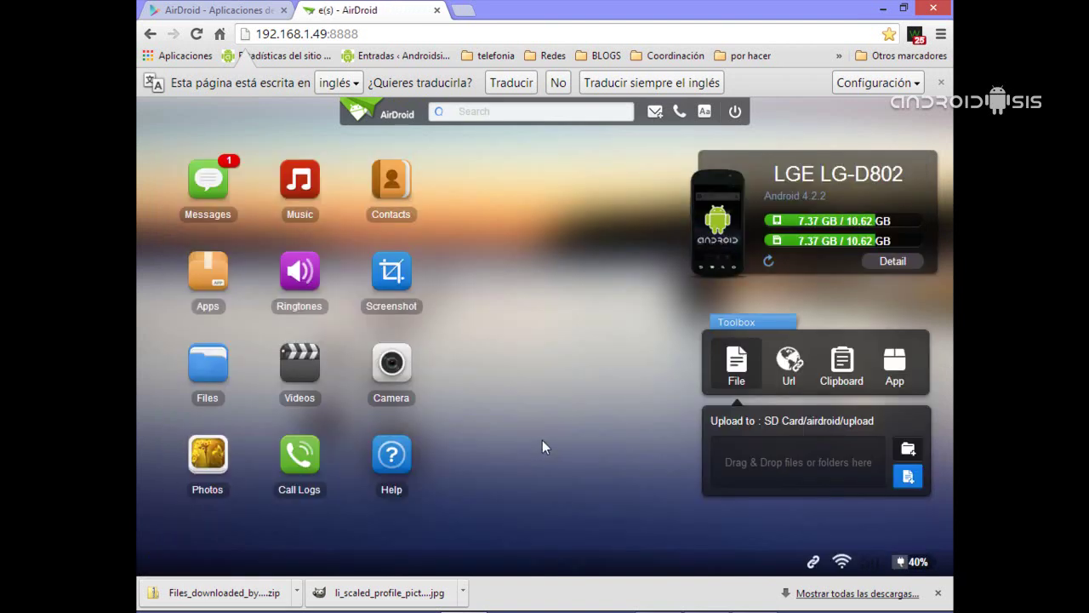